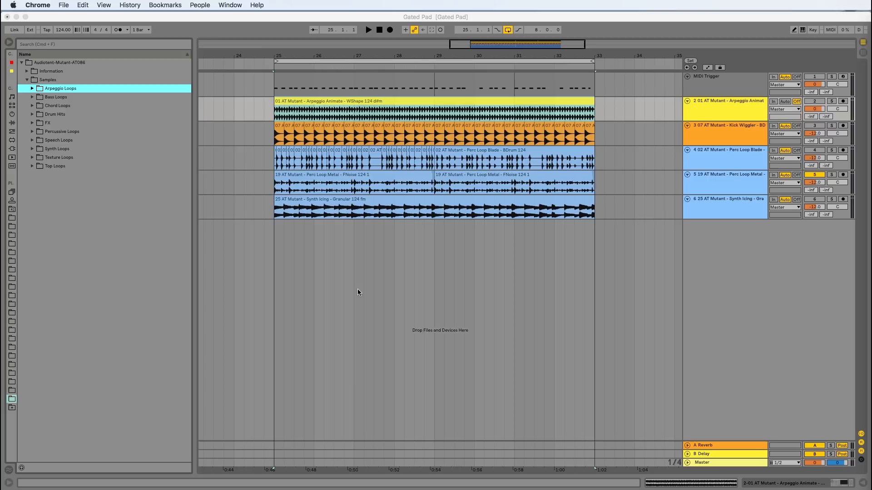
Look through the sample files in the Arpeggio Loops folder
{"action": "left_click", "coordinate": [731, 111]}
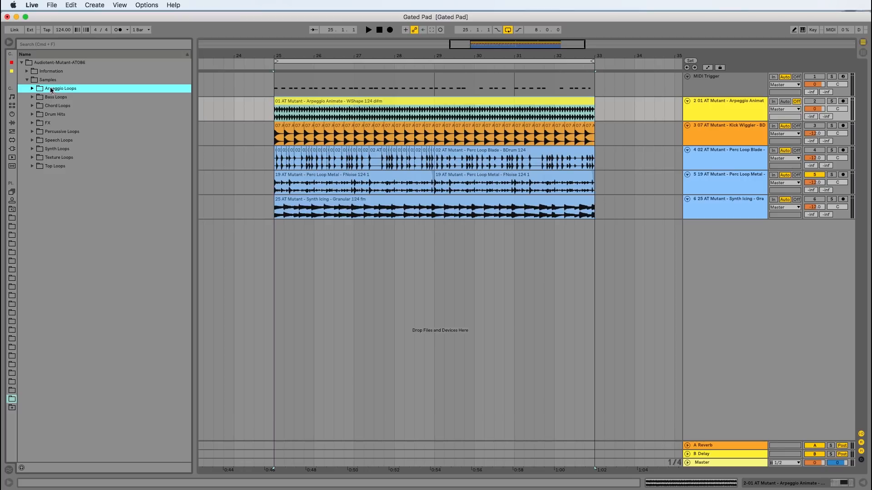
{"action": "left_click", "coordinate": [32, 89]}
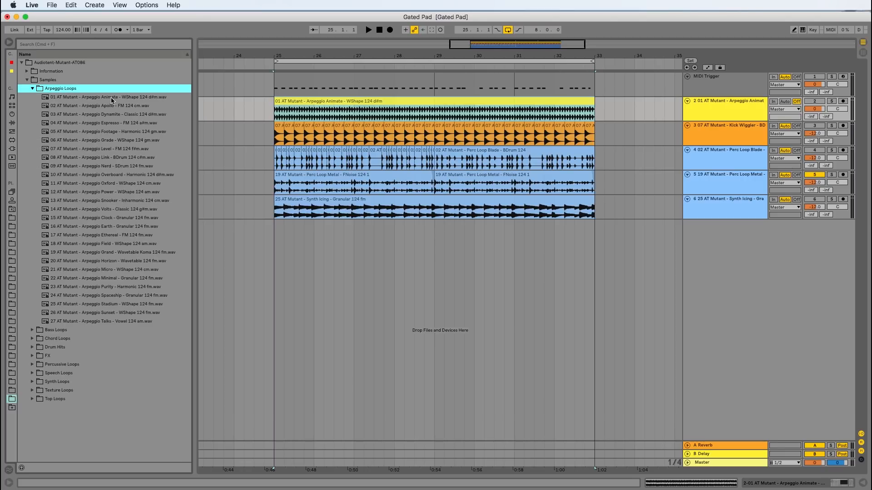
{"action": "left_click", "coordinate": [32, 89]}
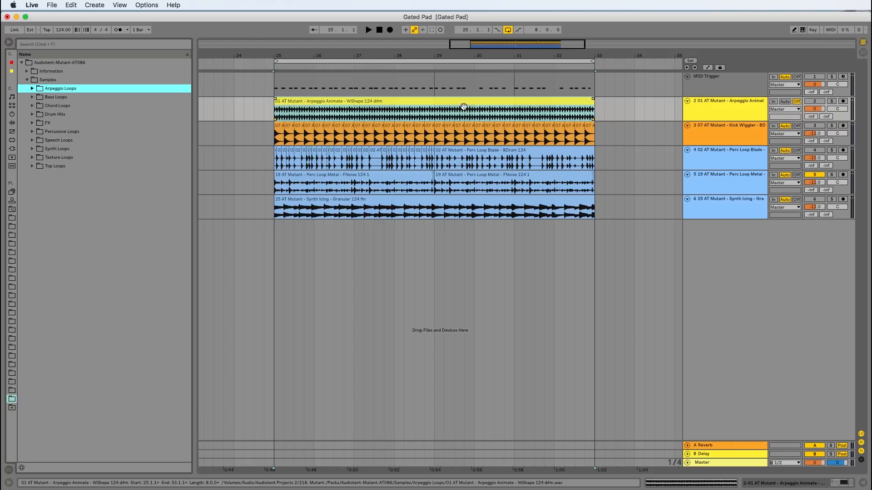
Solo the Arpeggio Animate track and play it from bar 25
{"action": "left_click", "coordinate": [831, 102]}
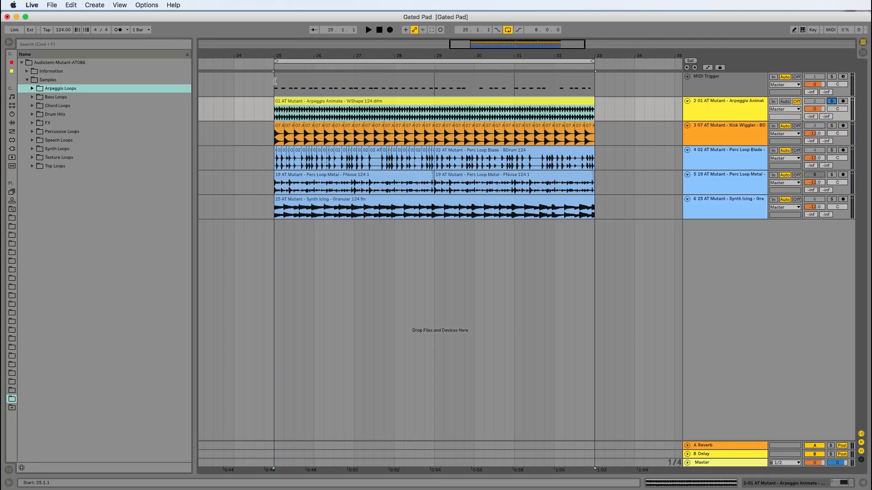
{"action": "left_click", "coordinate": [272, 98]}
{"action": "key", "text": "space"}
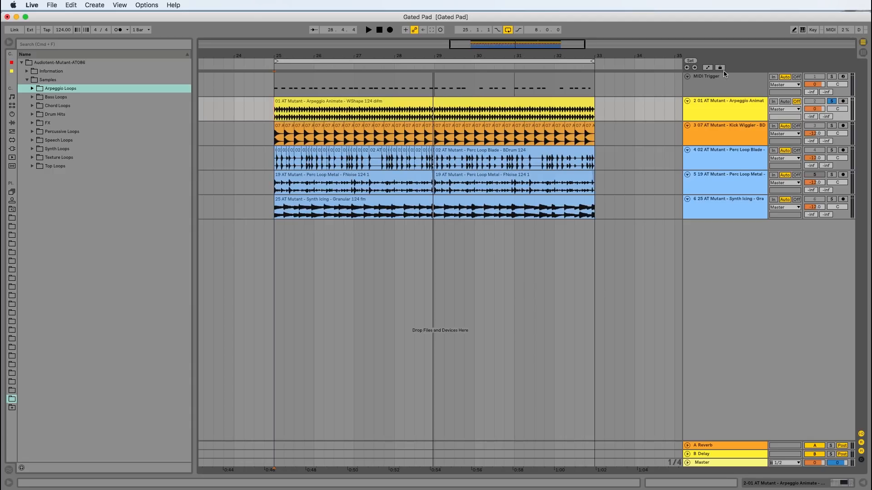
Show the Arpeggio Animate track's effect devices and activate its Gate
{"action": "left_click", "coordinate": [718, 89]}
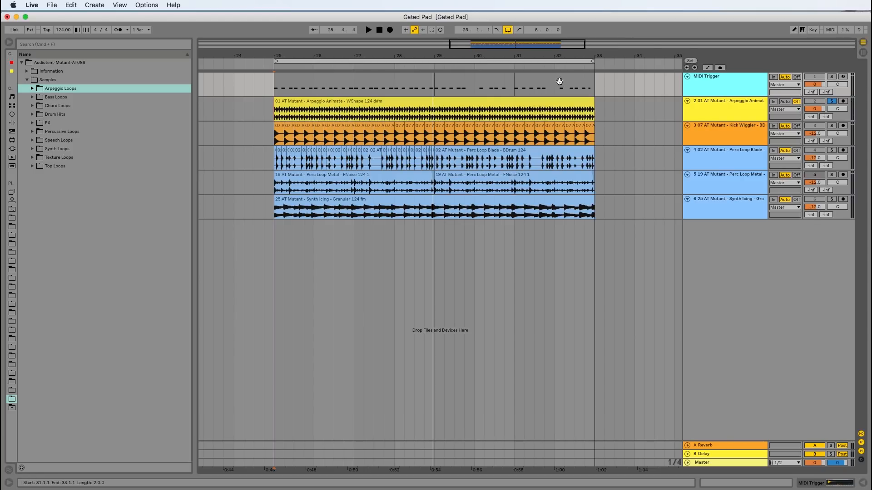
{"action": "left_click", "coordinate": [747, 112]}
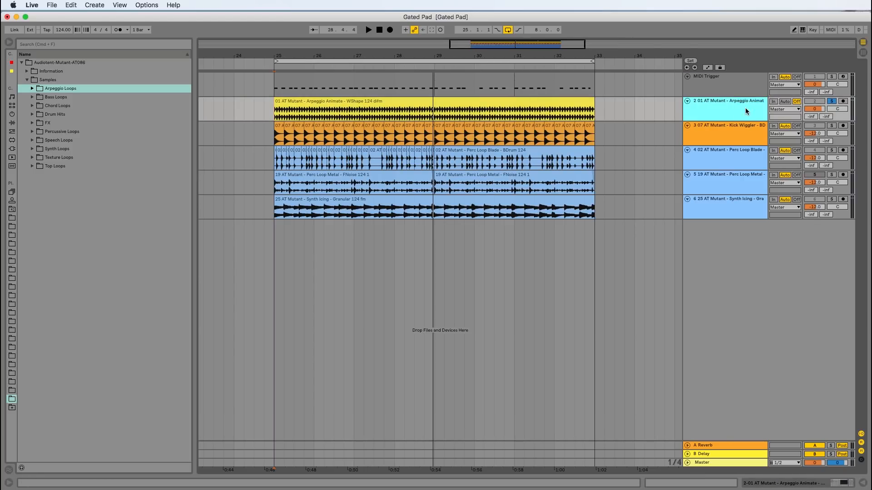
{"action": "left_click", "coordinate": [843, 484]}
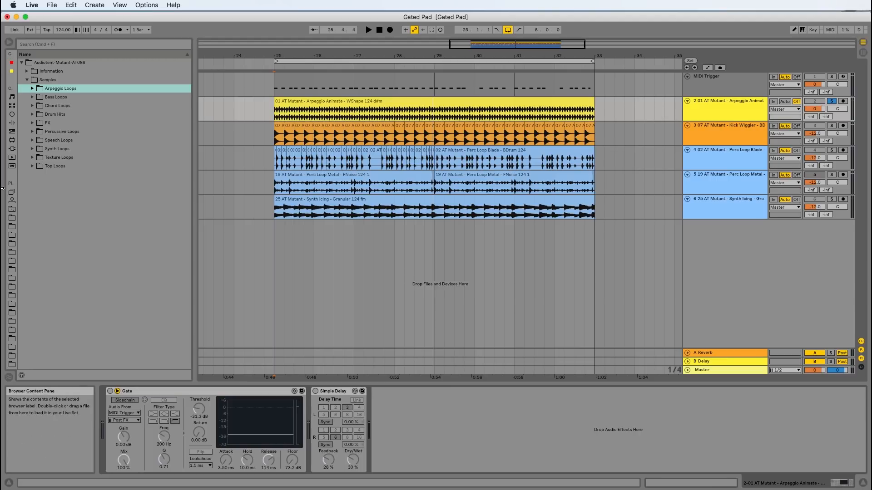
{"action": "left_click", "coordinate": [110, 390]}
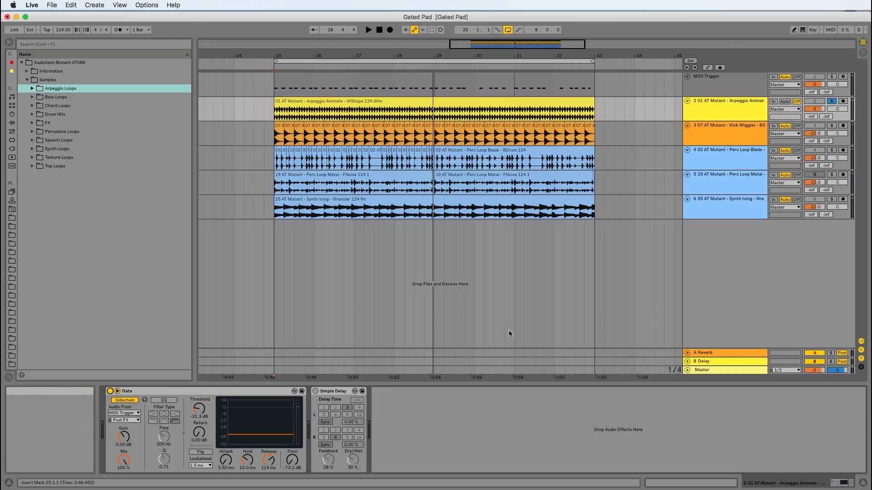
Play the gated Arpeggio Animate clip from bar 25 and stop playback
{"action": "left_click", "coordinate": [717, 108]}
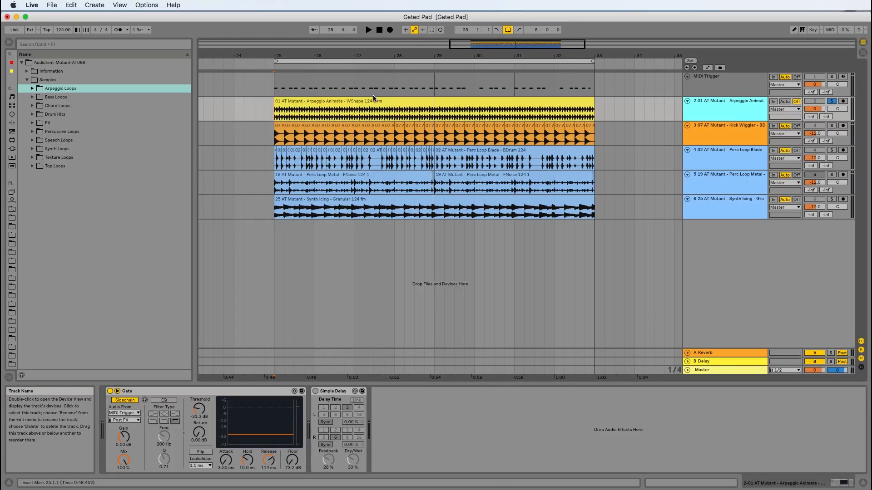
{"action": "left_click", "coordinate": [309, 117]}
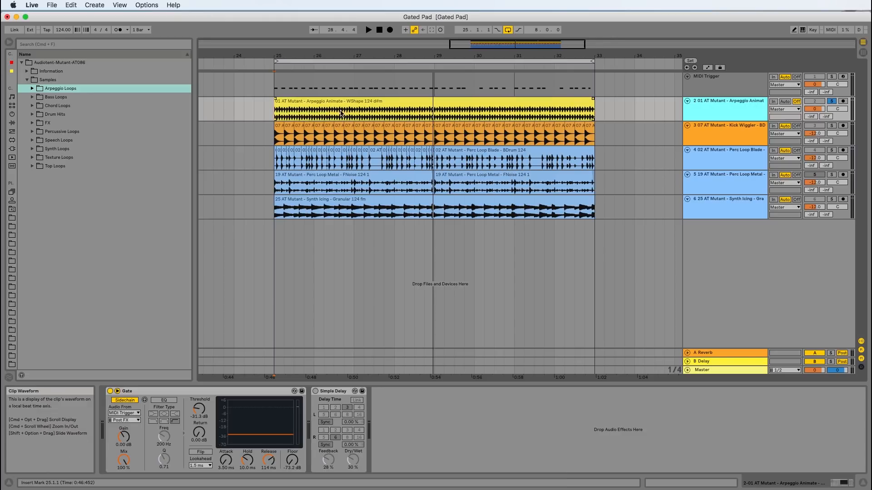
{"action": "left_click", "coordinate": [283, 100]}
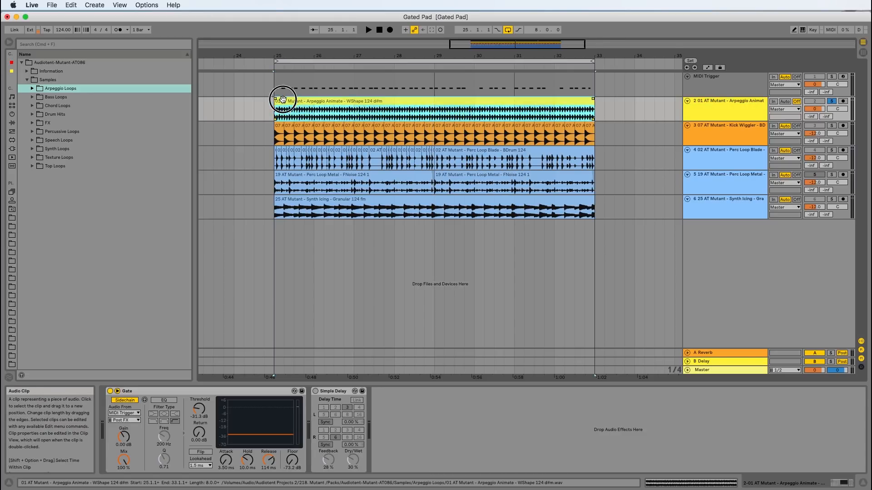
{"action": "left_click", "coordinate": [271, 67]}
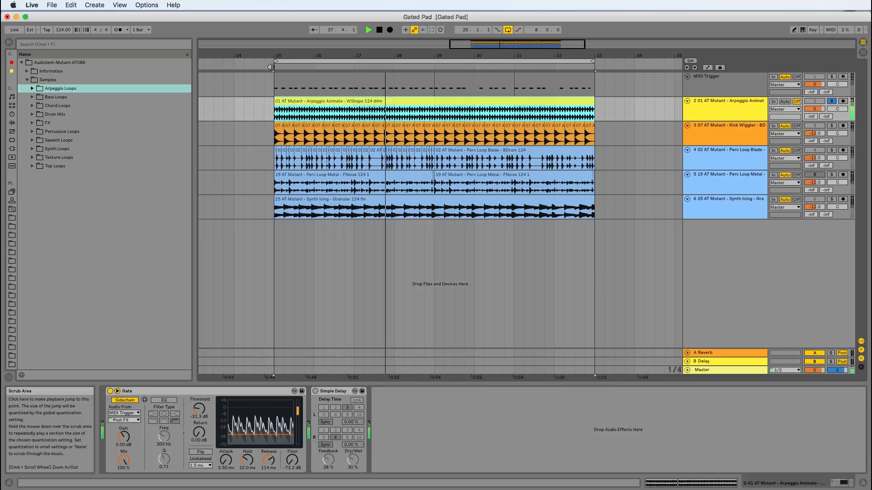
{"action": "key", "text": "space"}
Select the MIDI Trigger clips around bar 29 and audition the gate pattern from bar 29
{"action": "left_click", "coordinate": [384, 84]}
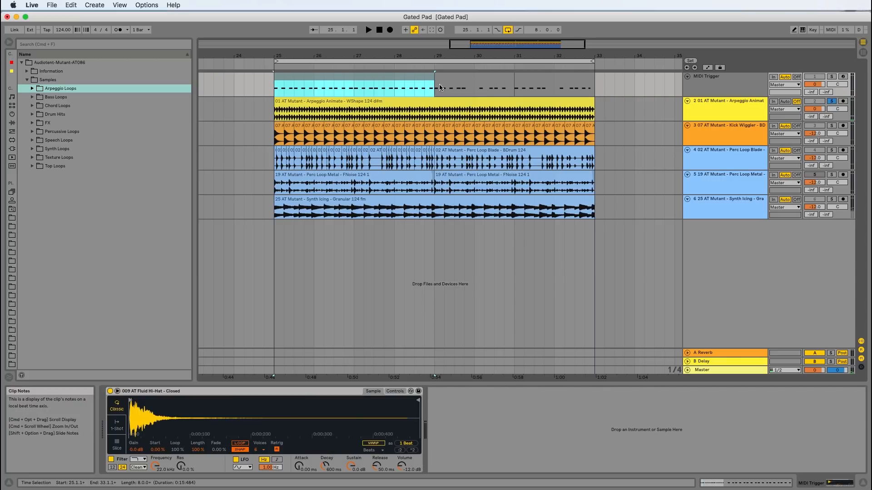
{"action": "left_click", "coordinate": [437, 81]}
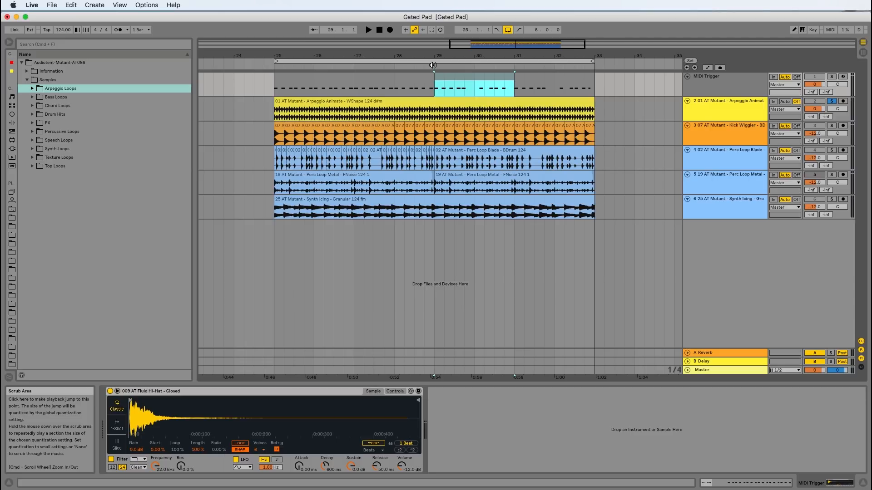
{"action": "left_click", "coordinate": [432, 65]}
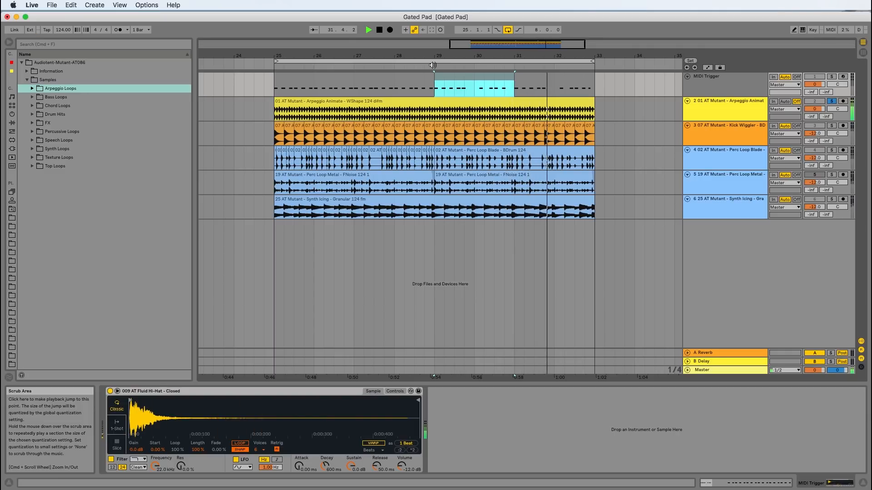
{"action": "key", "text": "space"}
Activate the Simple Delay on the Arpeggio Animate track and play the result from bar 29
{"action": "left_click", "coordinate": [725, 111]}
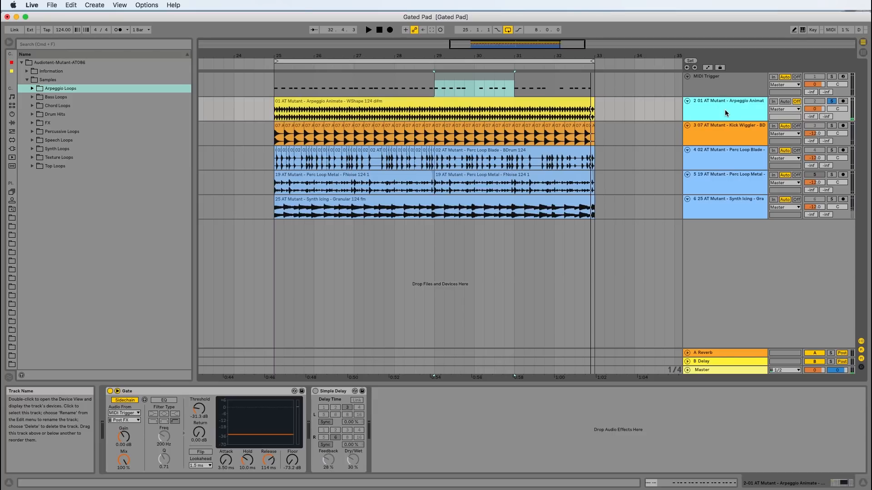
{"action": "left_click", "coordinate": [316, 392]}
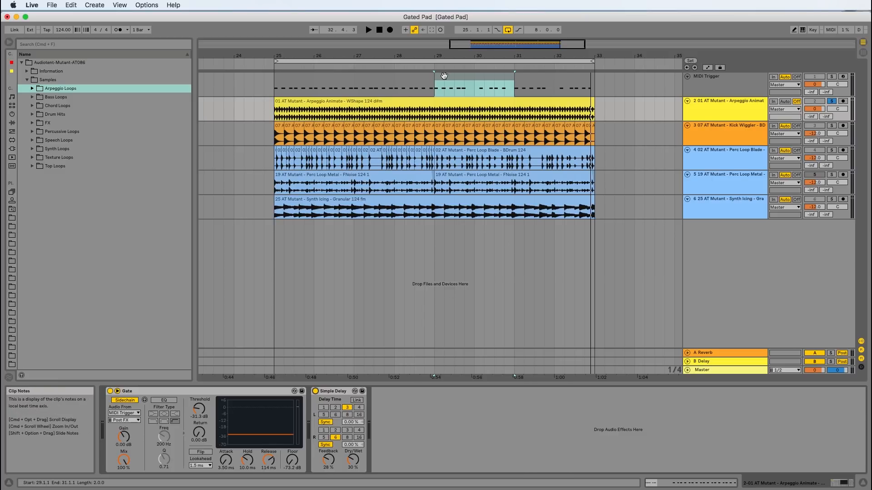
{"action": "left_click", "coordinate": [431, 67]}
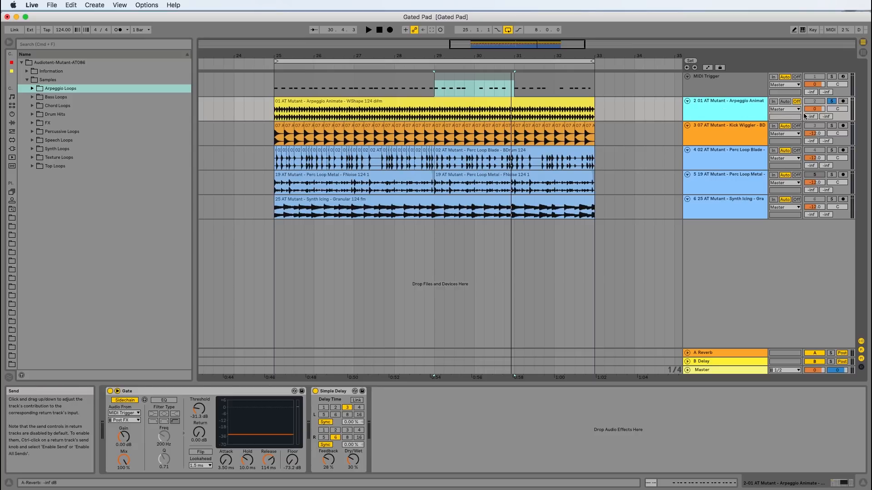
Take the Arpeggio Animate track out of solo and solo the Perc Loop Blade track
{"action": "left_click", "coordinate": [831, 101]}
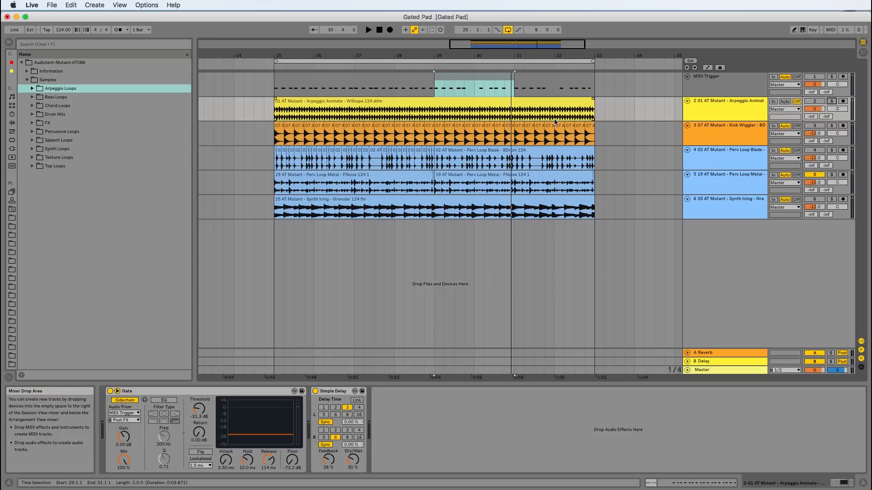
{"action": "left_click", "coordinate": [725, 128]}
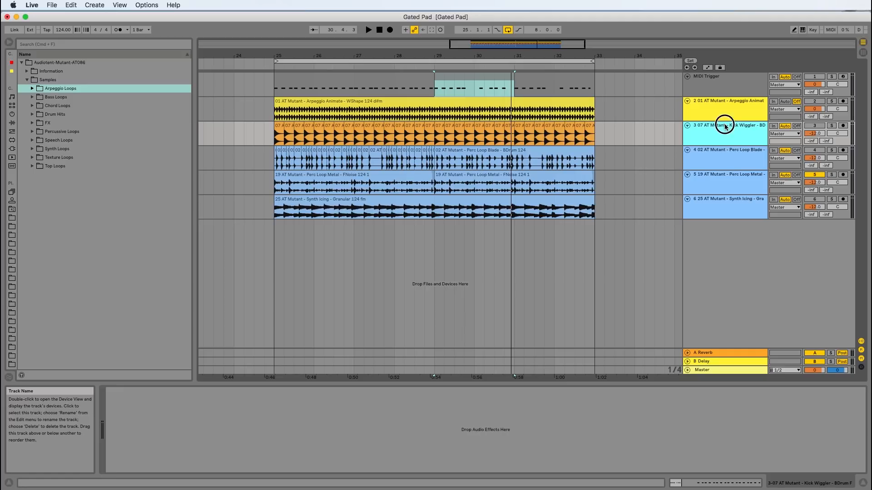
{"action": "left_click", "coordinate": [719, 158]}
{"action": "left_click", "coordinate": [831, 149]}
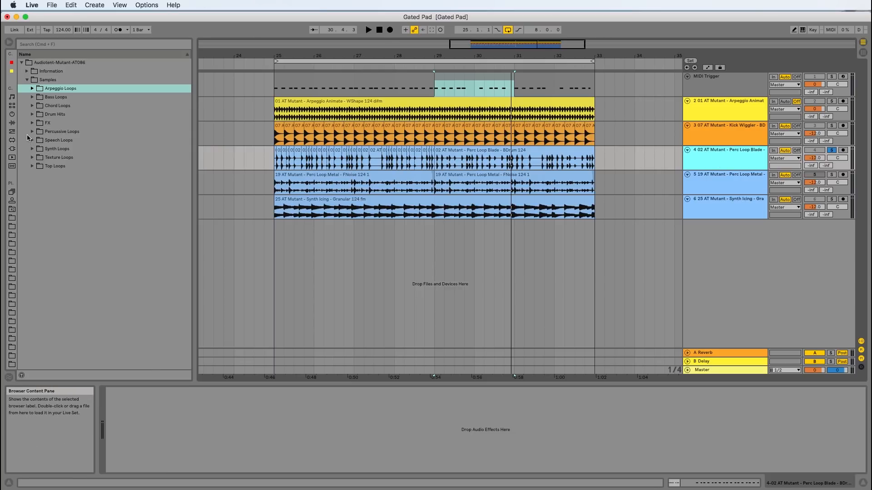
Look through the sample files in the Percussive Loops folder
{"action": "left_click", "coordinate": [32, 131]}
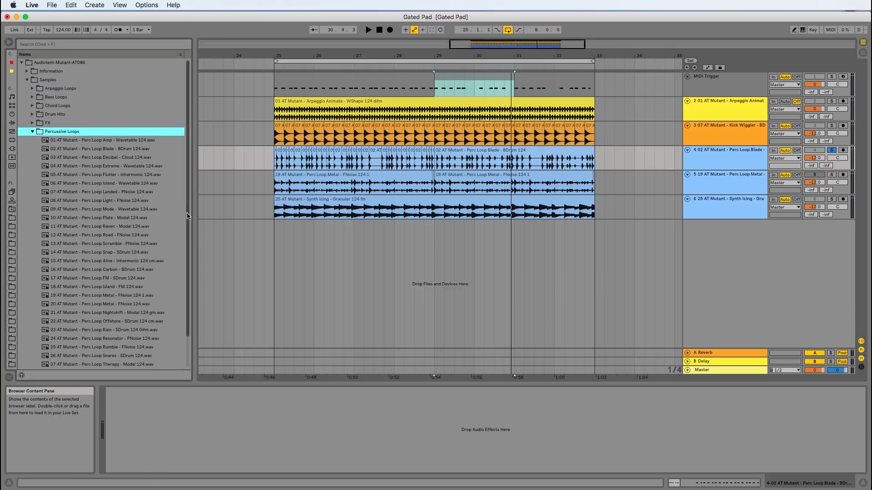
{"action": "scroll", "coordinate": [193, 272], "scroll_direction": "down", "scroll_amount": 3}
{"action": "scroll", "coordinate": [190, 254], "scroll_direction": "up", "scroll_amount": 3}
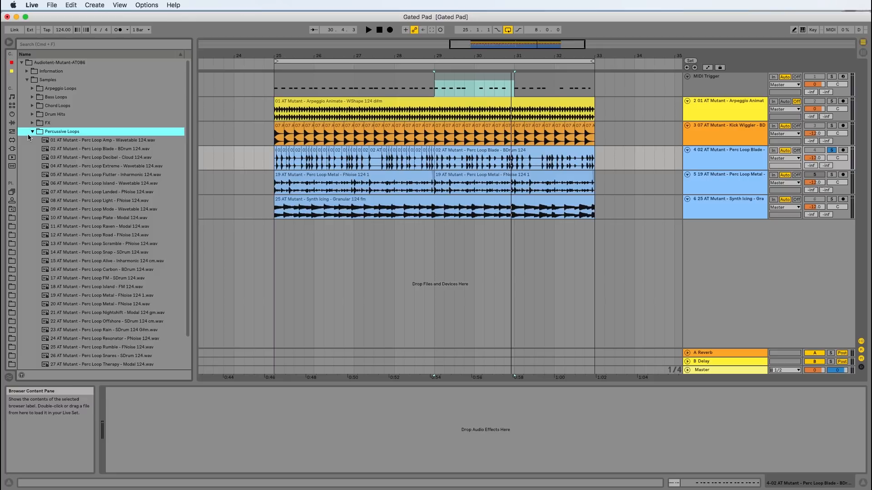
{"action": "left_click", "coordinate": [32, 131]}
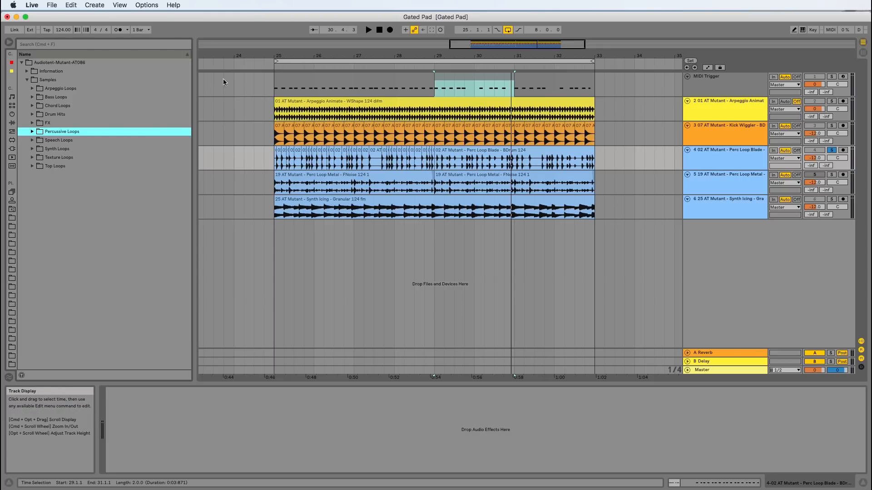
Audition the soloed Perc Loop Blade track from bar 25 and stop playback
{"action": "left_click", "coordinate": [274, 144]}
{"action": "key", "text": "space"}
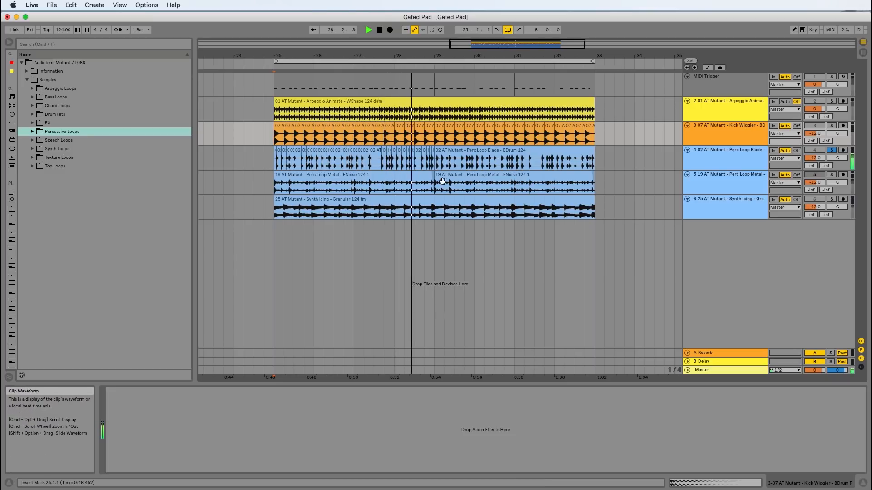
{"action": "key", "text": "space"}
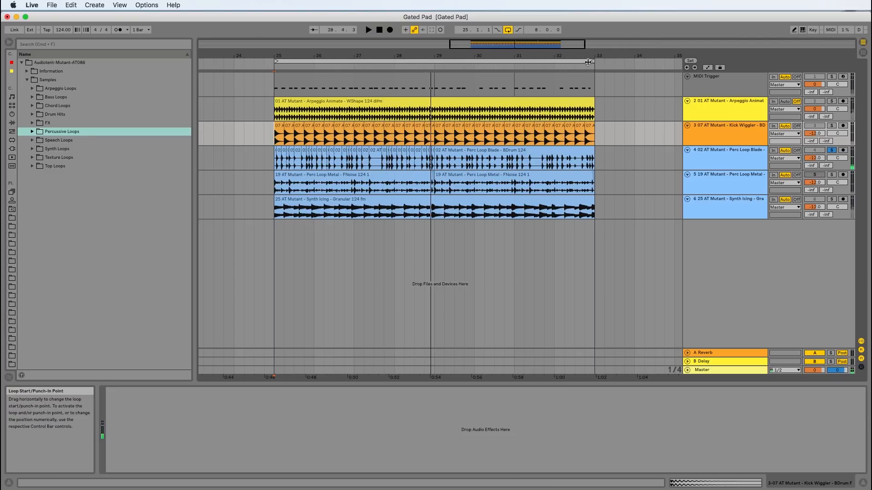
Shorten the arrangement loop to end at bar 29 and solo the Kick Wiggler track along with Perc Loop Blade
{"action": "left_click_drag", "start_coordinate": [591, 61], "coordinate": [433, 61]}
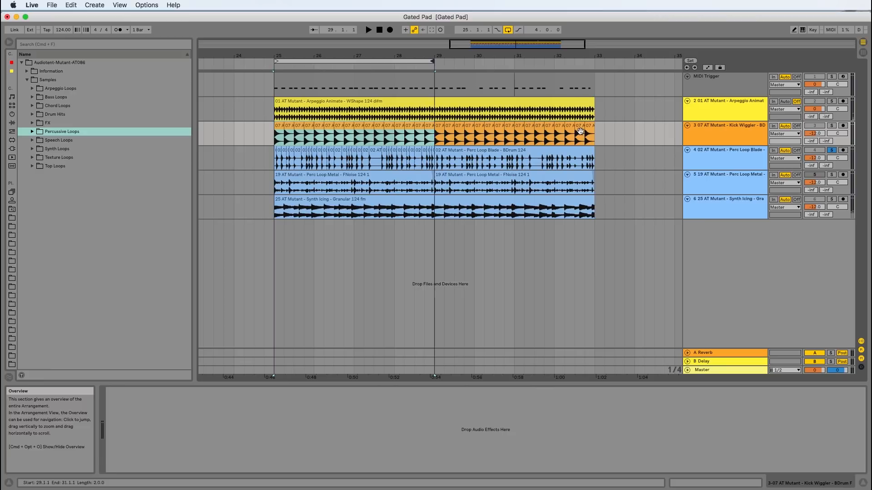
{"action": "left_click", "coordinate": [832, 126]}
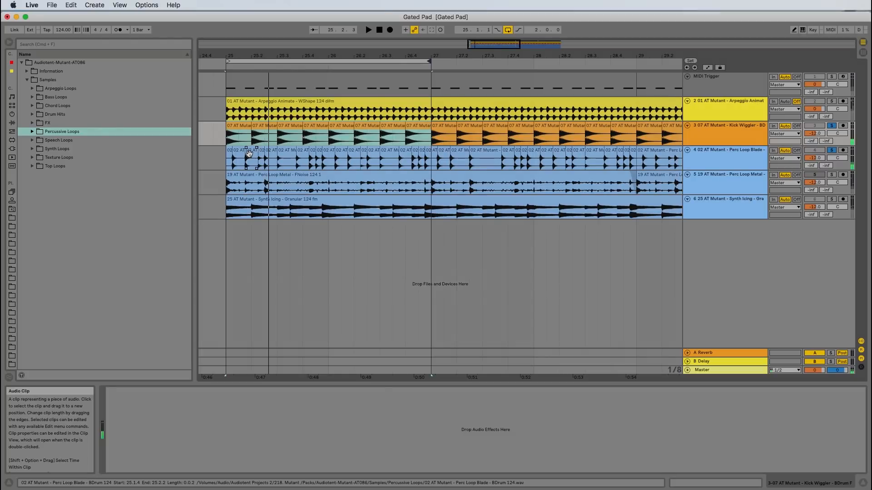
Delete the Perc Loop Blade slice at 25.1.4, move the following slice to 25.2.1 and play the edit
{"action": "left_click", "coordinate": [249, 153]}
{"action": "key", "text": "Delete"}
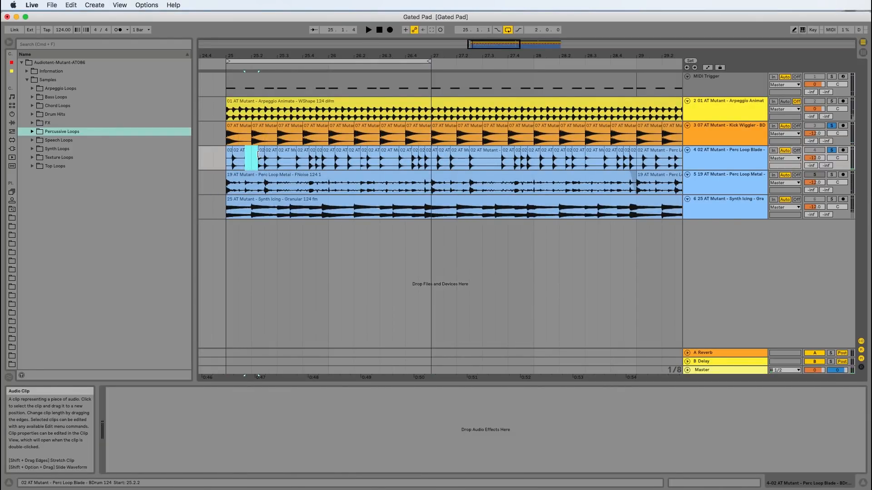
{"action": "left_click_drag", "start_coordinate": [260, 151], "coordinate": [254, 151]}
{"action": "key", "text": "space"}
Move the Perc Loop Blade slice at 25.3.4 a sixteenth note earlier and play the loop from bar 25
{"action": "key", "text": "space"}
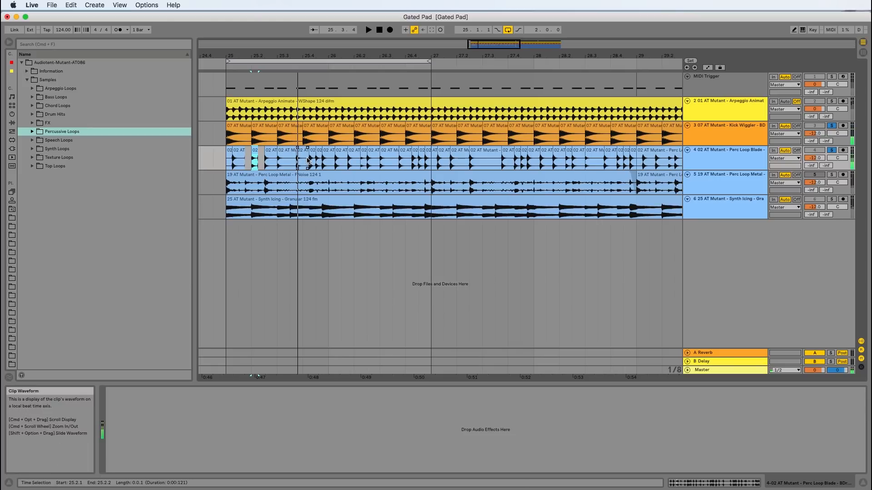
{"action": "left_click", "coordinate": [295, 157]}
{"action": "left_click", "coordinate": [220, 61]}
{"action": "key", "text": "space"}
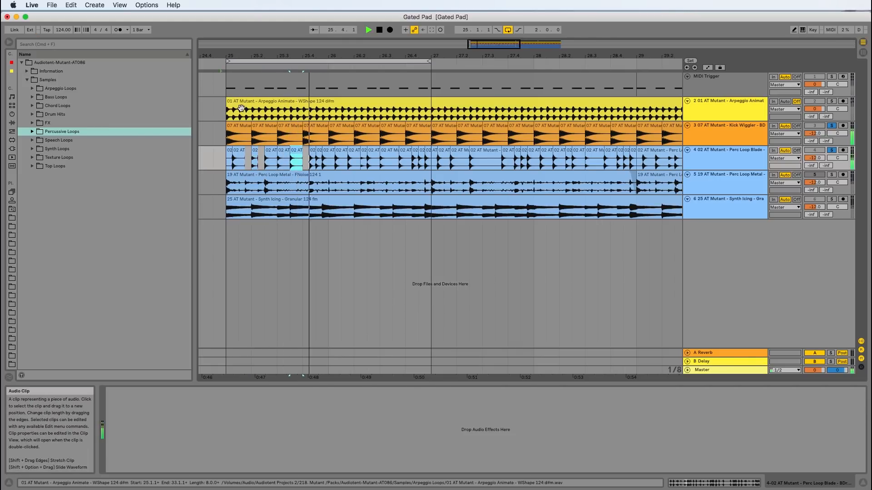
Delete the Perc Loop Blade slice at 26.1.2, move the following slice to 26.1.3 and play the loop
{"action": "left_click", "coordinate": [339, 157]}
{"action": "left_click", "coordinate": [354, 162]}
{"action": "left_click_drag", "start_coordinate": [355, 153], "coordinate": [348, 154]}
{"action": "left_click", "coordinate": [230, 59]}
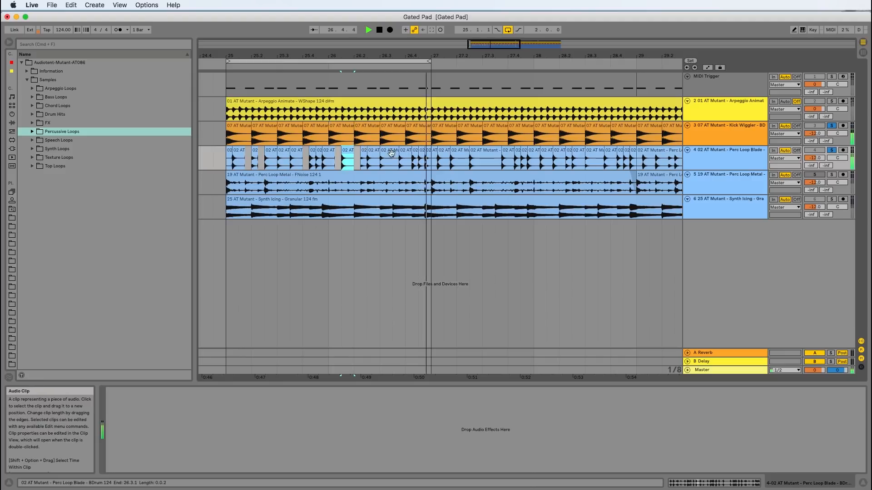
{"action": "key", "text": "space"}
Move the Perc Loop Blade slice at 26.2.3 a sixteenth note earlier in place of the slice at 26.2.2, and return to bar 25
{"action": "left_click", "coordinate": [427, 157]}
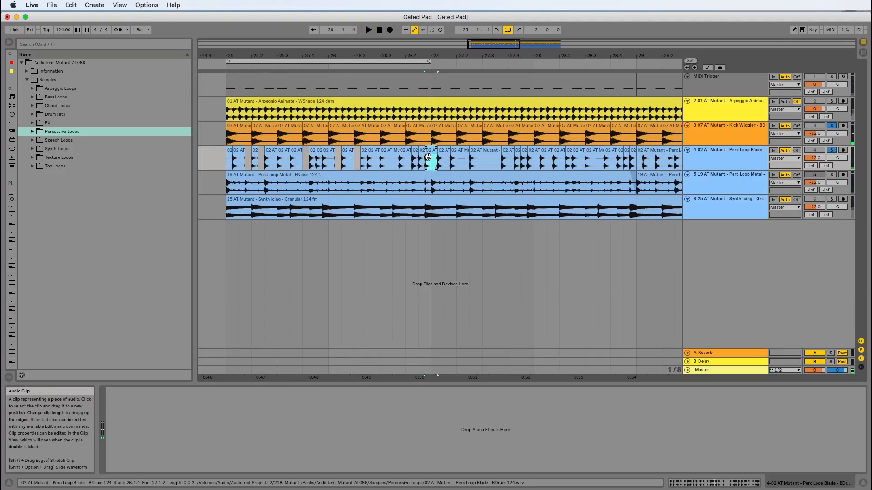
{"action": "left_click", "coordinate": [367, 157]}
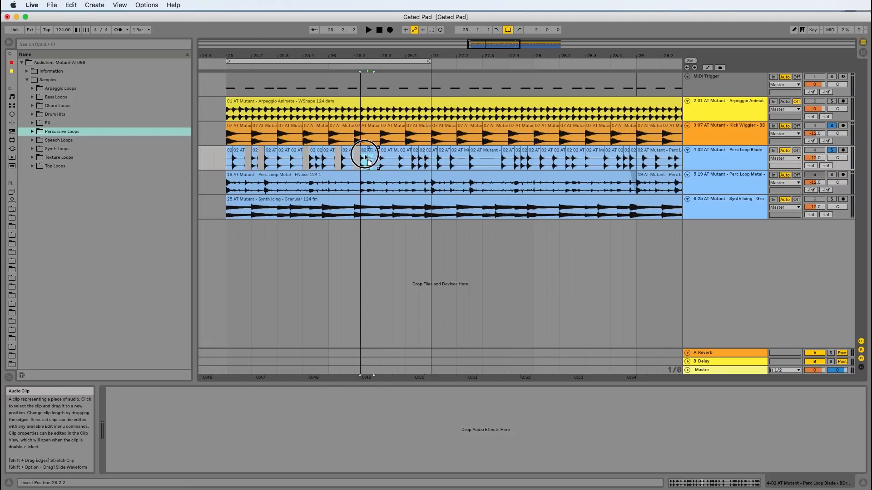
{"action": "left_click", "coordinate": [390, 151]}
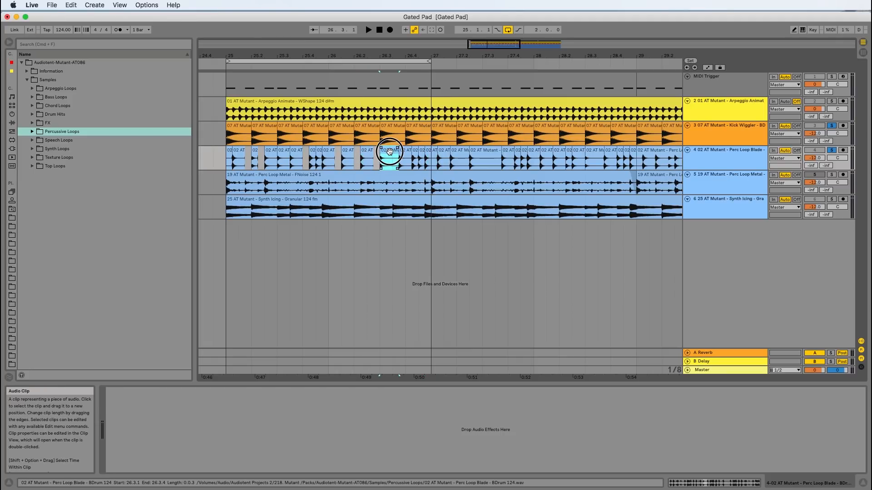
{"action": "left_click_drag", "start_coordinate": [406, 151], "coordinate": [390, 153]}
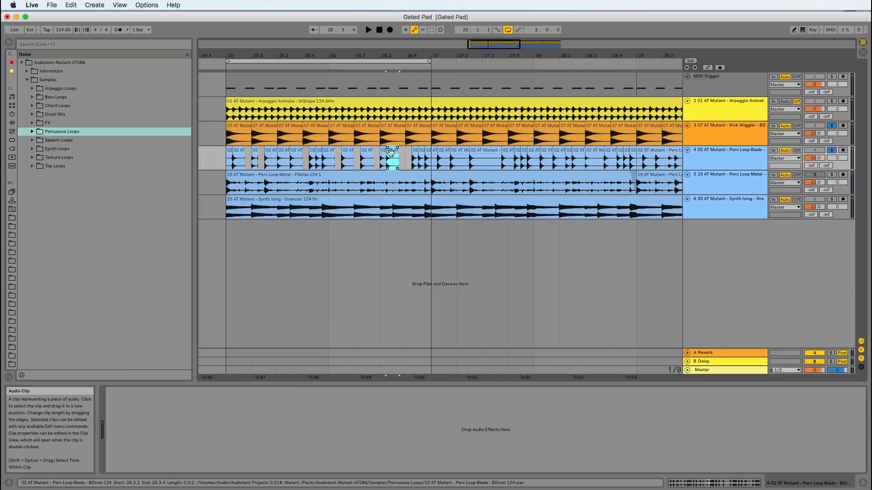
{"action": "left_click", "coordinate": [222, 66]}
{"action": "left_click", "coordinate": [222, 66]}
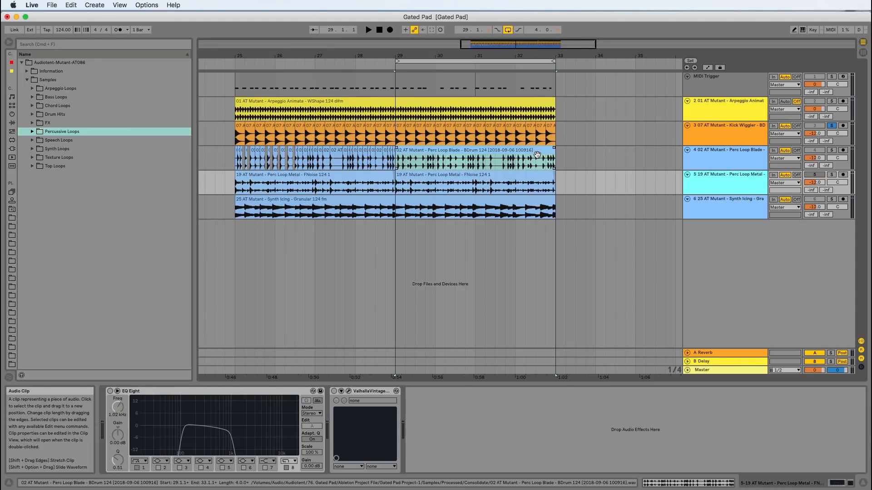
Slice the consolidated Perc Loop Blade clip at bar 29 to a new MIDI track by Transient with the Built-in preset, and unfold that track
{"action": "right_click", "coordinate": [537, 155]}
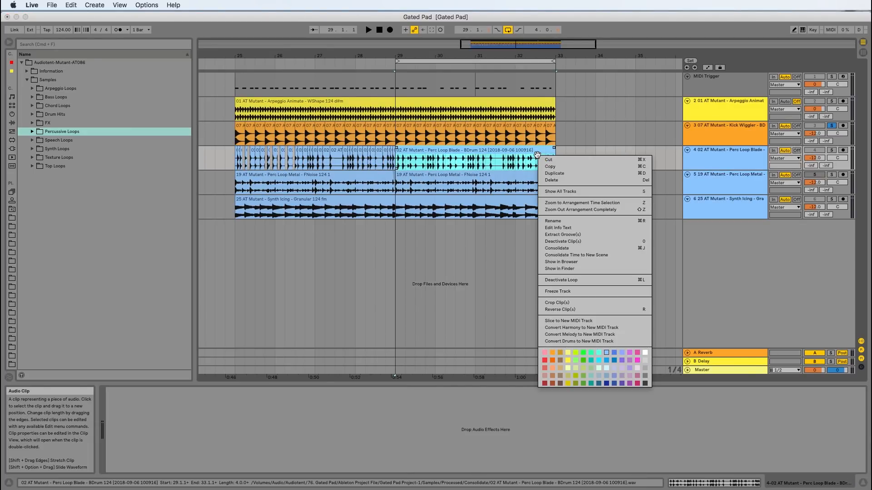
{"action": "left_click", "coordinate": [585, 321]}
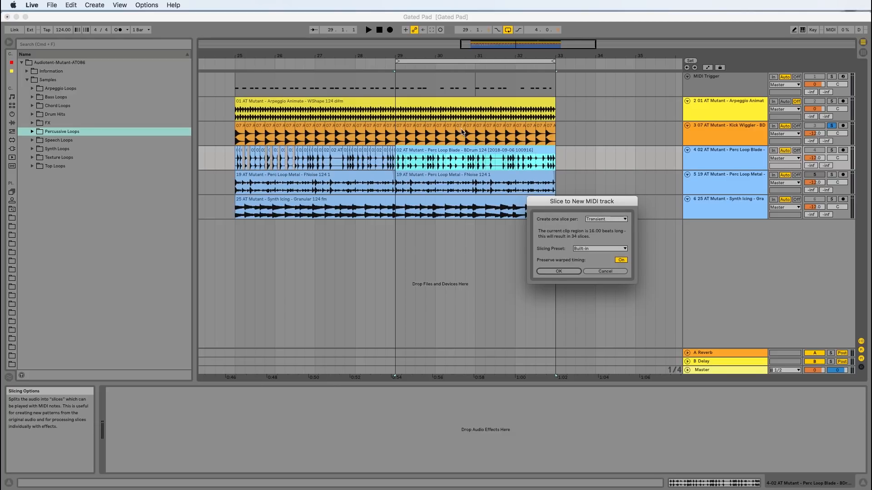
{"action": "left_click", "coordinate": [555, 271]}
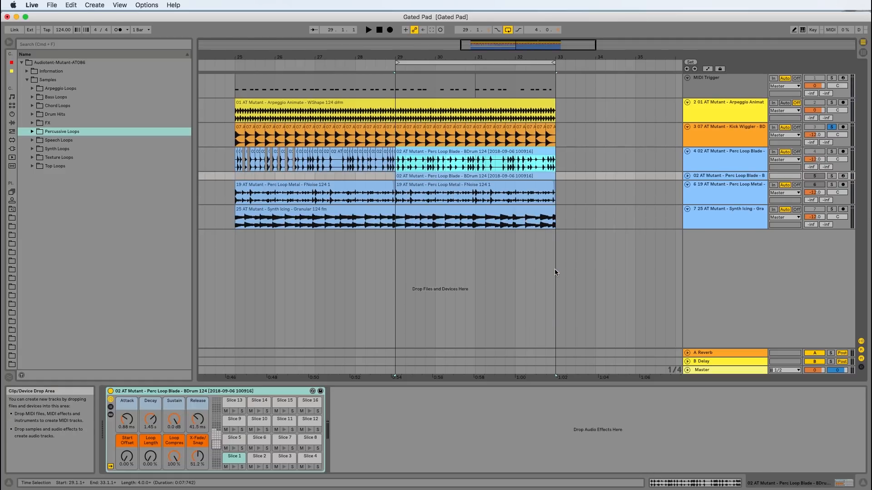
{"action": "left_click", "coordinate": [687, 176]}
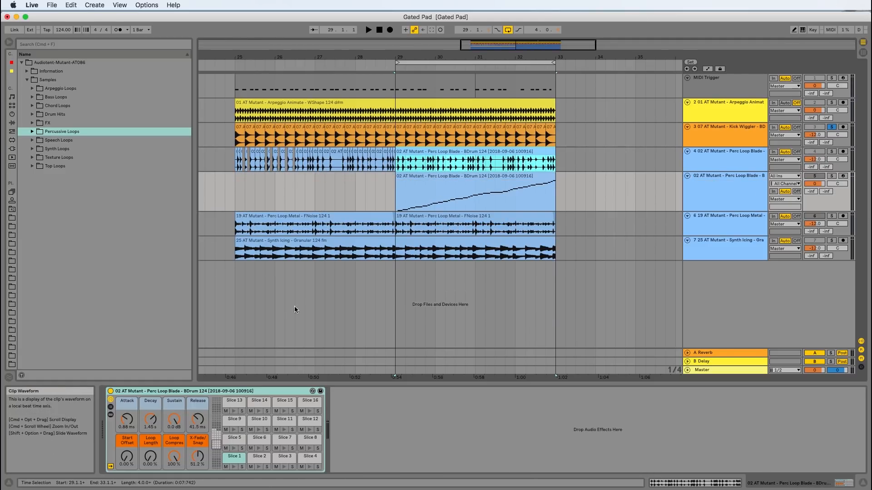
Show the new Drum Rack's chains and devices and examine the first few slice chains, returning to Slice 1
{"action": "left_click", "coordinate": [110, 407]}
{"action": "left_click", "coordinate": [110, 414]}
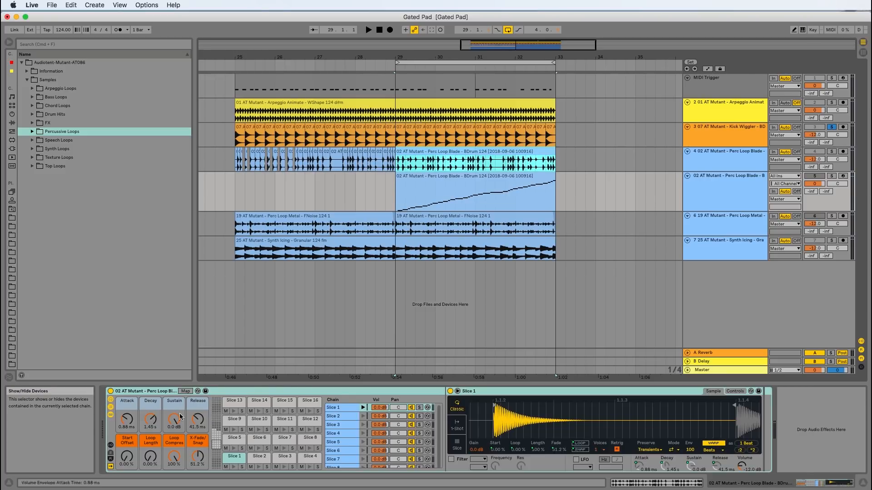
{"action": "left_click", "coordinate": [344, 408]}
{"action": "left_click", "coordinate": [340, 416]}
{"action": "left_click", "coordinate": [339, 423]}
{"action": "left_click", "coordinate": [340, 433]}
{"action": "left_click", "coordinate": [341, 449]}
{"action": "left_click", "coordinate": [344, 407]}
Open the sliced Perc Loop Blade MIDI clip at bar 29 for note editing
{"action": "left_click", "coordinate": [446, 188]}
{"action": "left_click", "coordinate": [487, 178]}
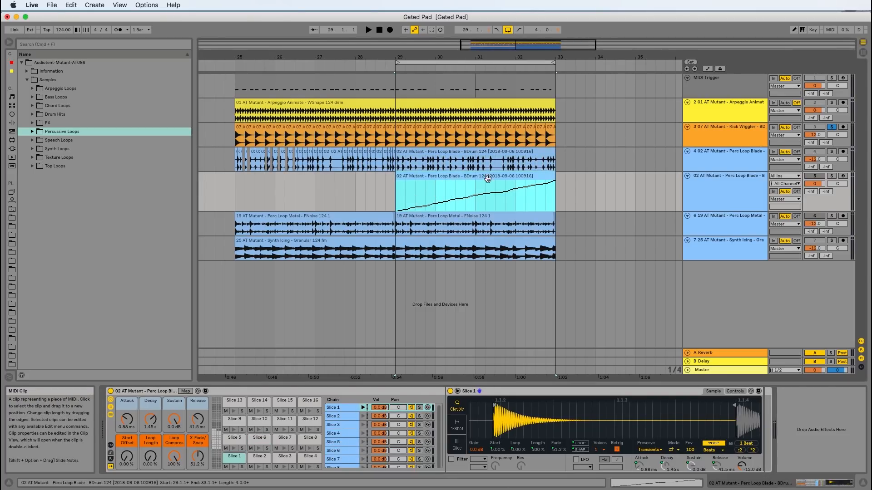
{"action": "double_click", "coordinate": [449, 178]}
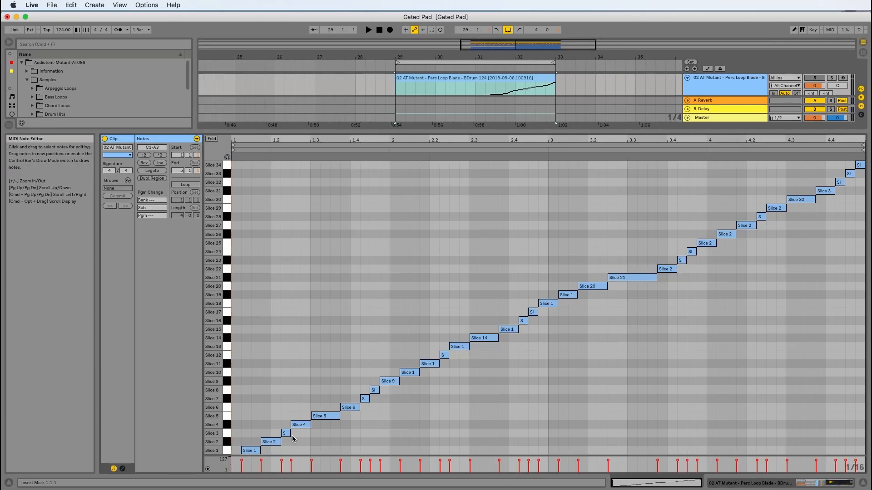
Play the sliced clip and move the Slice 2 note at 1.1.4 down to Slice 1
{"action": "left_click", "coordinate": [269, 443]}
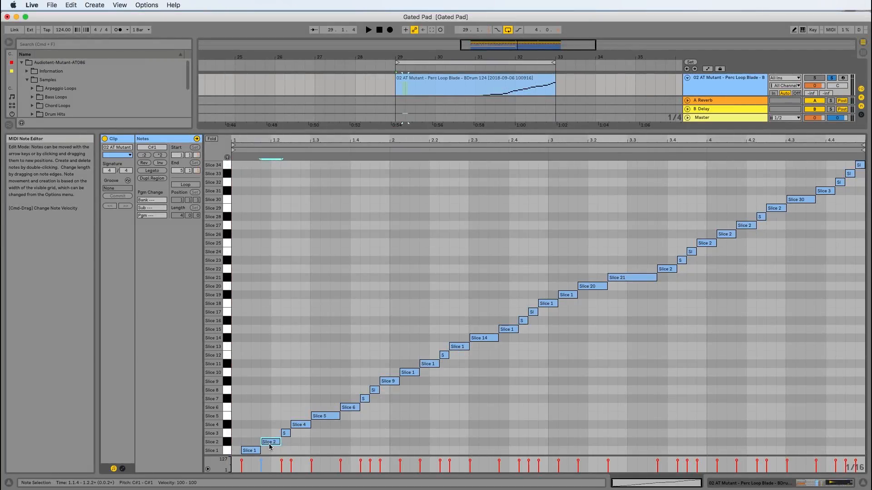
{"action": "key", "text": "space"}
{"action": "key", "text": "space"}
{"action": "left_click", "coordinate": [272, 443]}
{"action": "left_click_drag", "start_coordinate": [273, 445], "coordinate": [272, 451]}
Duplicate the Slice 5 note at 1.3.1, delete the Slice 6 and Slice 7 notes, and play the edit
{"action": "left_click", "coordinate": [323, 417]}
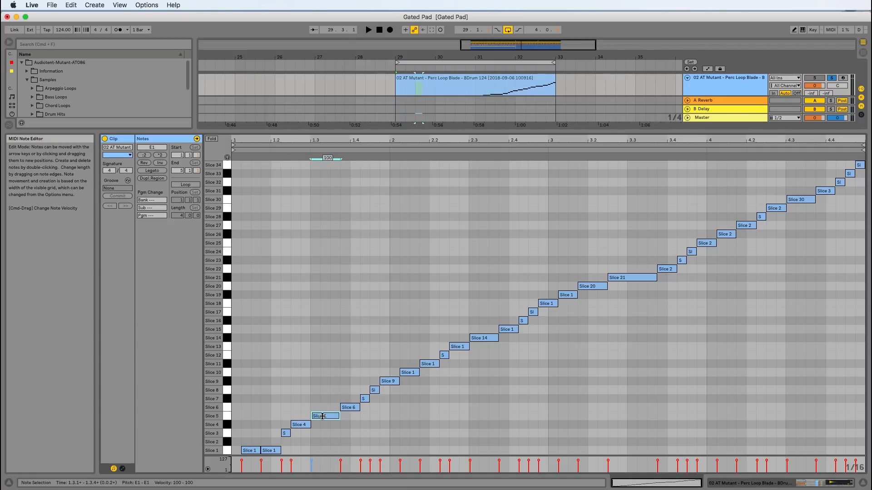
{"action": "key", "text": "space"}
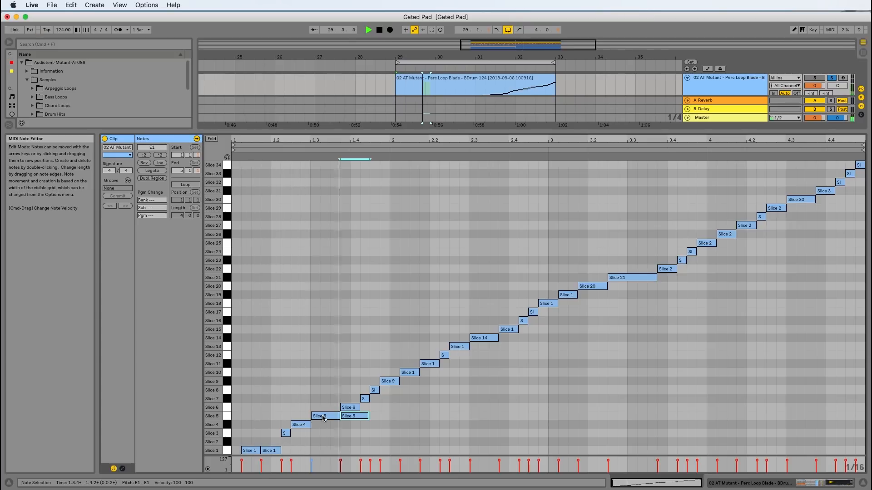
{"action": "double_click", "coordinate": [356, 408]}
{"action": "left_click", "coordinate": [364, 399]}
{"action": "key", "text": "space"}
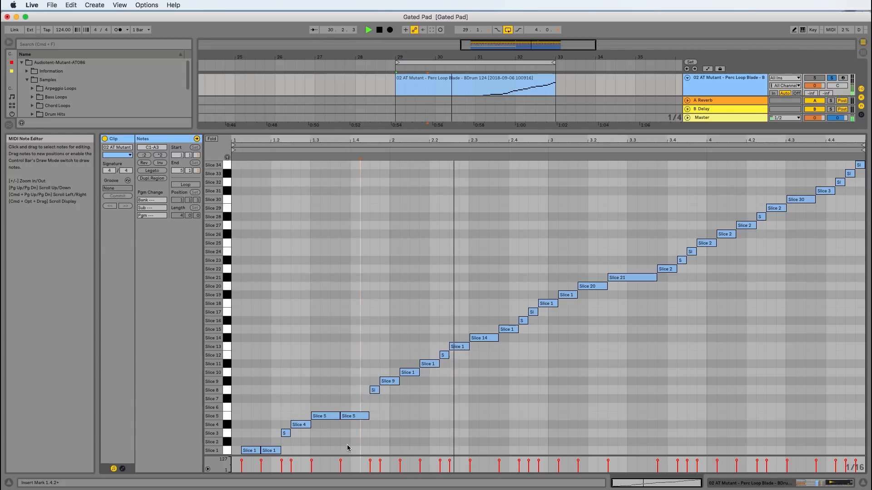
{"action": "key", "text": "space"}
Delete the Slice 15 note at 2.3.4 and play the pattern
{"action": "left_click", "coordinate": [515, 329]}
{"action": "key", "text": "Delete"}
{"action": "key", "text": "space"}
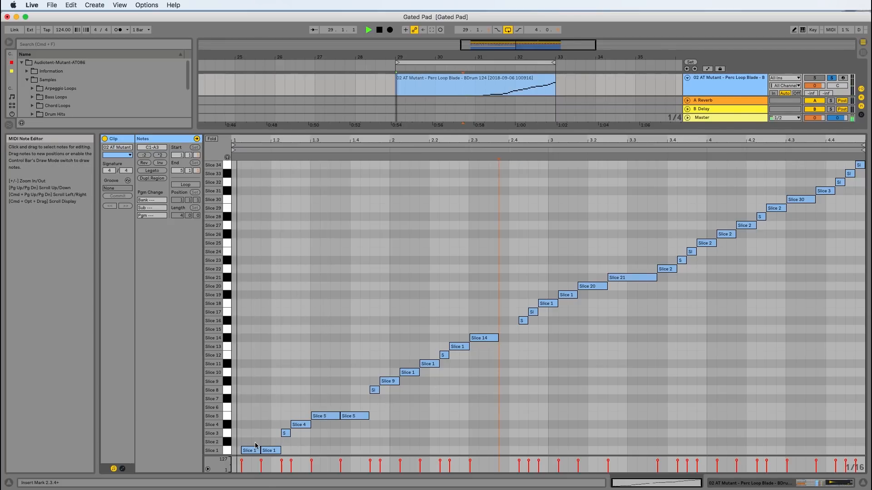
{"action": "key", "text": "space"}
Delete the second Slice 1 note, move the Slice 3 note to 1.1.4 and the Slice 4 note to 1.2.1, and play
{"action": "left_click", "coordinate": [269, 451]}
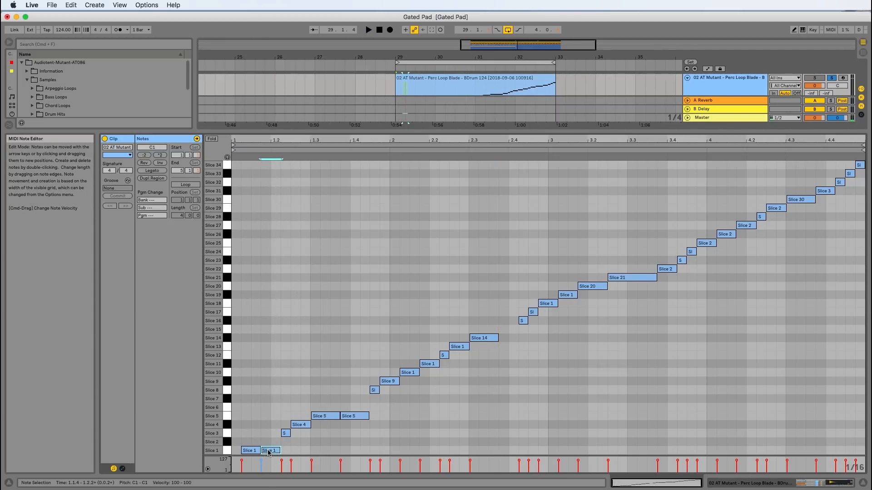
{"action": "left_click_drag", "start_coordinate": [270, 451], "coordinate": [279, 426]}
{"action": "key", "text": "space"}
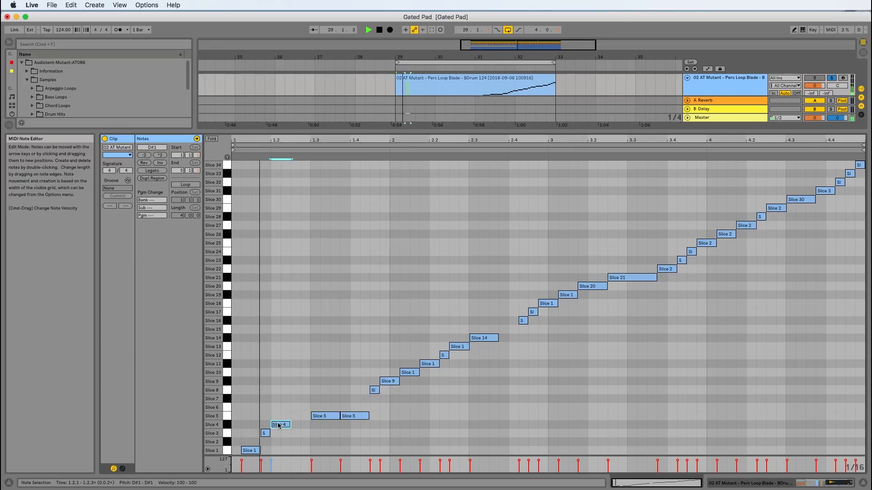
{"action": "key", "text": "space"}
Duplicate the Slice 4 note directly after itself and play the pattern
{"action": "key", "text": "super+d"}
{"action": "key", "text": "space"}
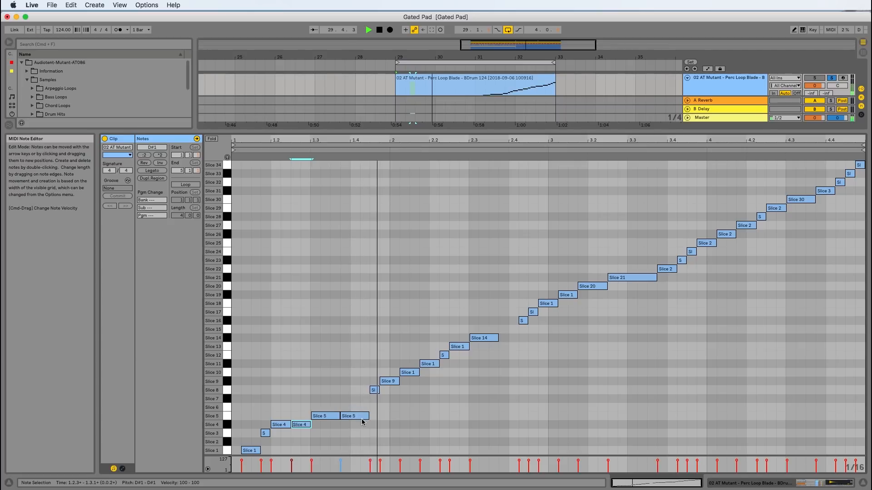
{"action": "key", "text": "space"}
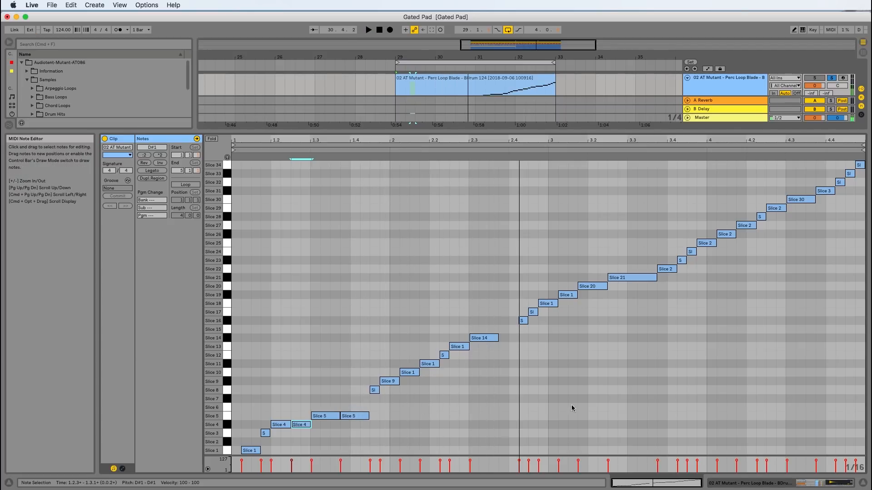
Close the note editor, shorten the sliced MIDI clip to one bar ending at bar 30, and duplicate it three times
{"action": "left_click", "coordinate": [866, 485]}
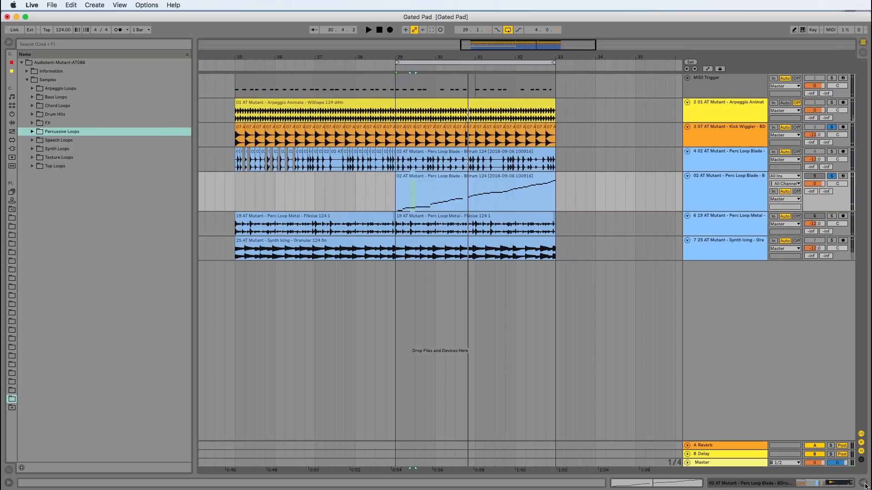
{"action": "left_click", "coordinate": [589, 187]}
{"action": "left_click_drag", "start_coordinate": [552, 176], "coordinate": [432, 180]}
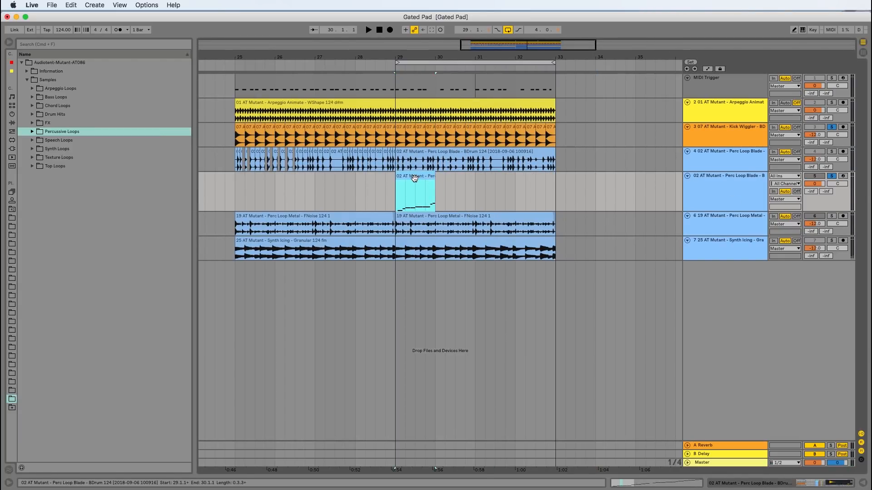
{"action": "key", "text": "super+d"}
{"action": "key", "text": "super+d"}
{"action": "key", "text": "super+d"}
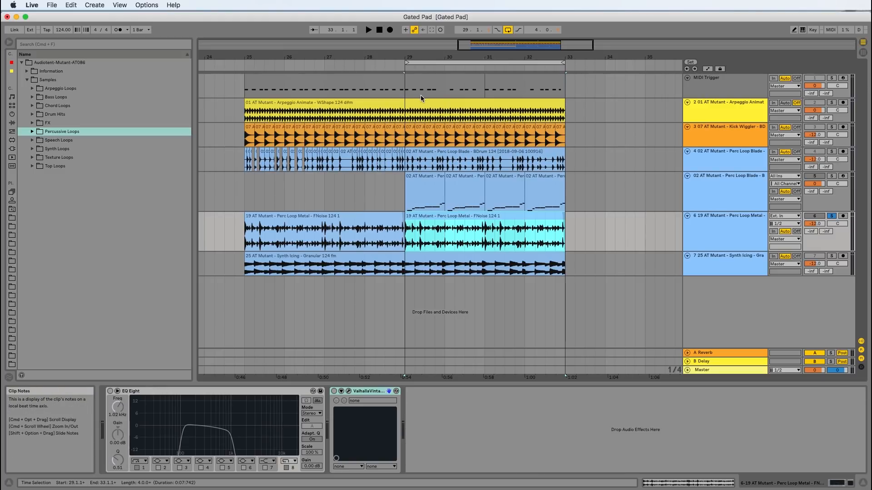
Play the soloed Perc Loop Metal track, shorten its clip at bar 29 to end at 29.1.3, and play the remaining hit
{"action": "key", "text": "space"}
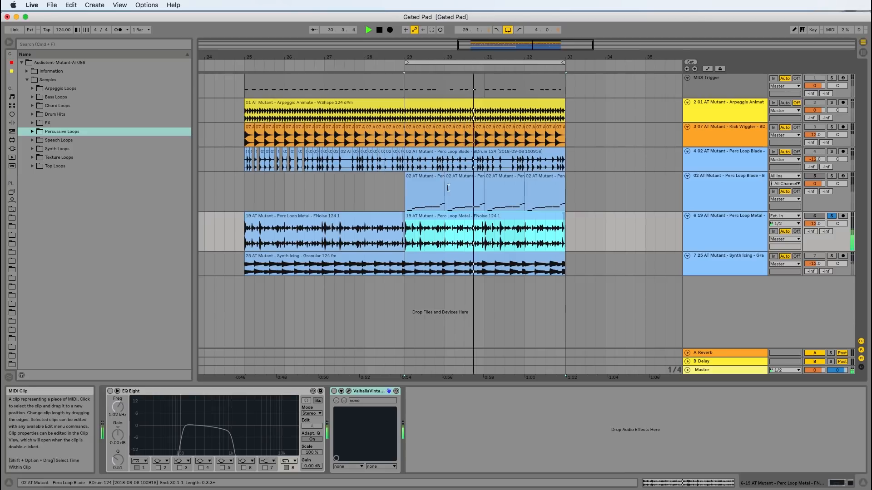
{"action": "key", "text": "space"}
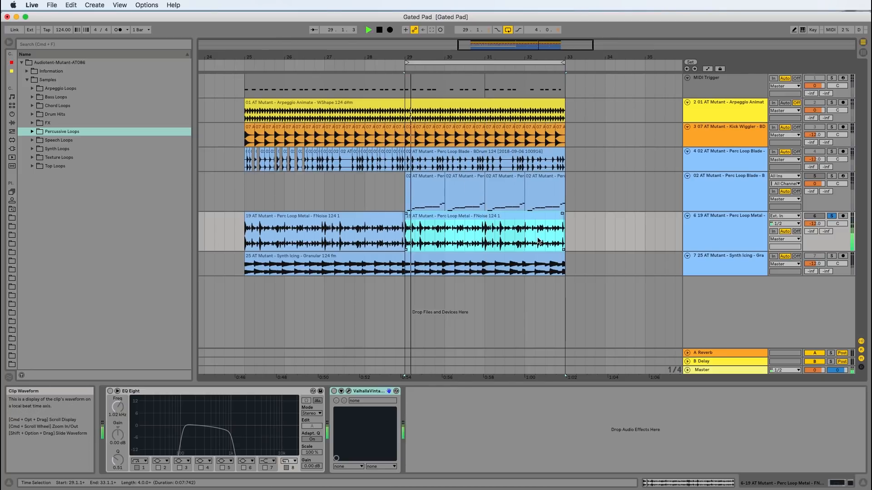
{"action": "left_click_drag", "start_coordinate": [565, 212], "coordinate": [403, 210]}
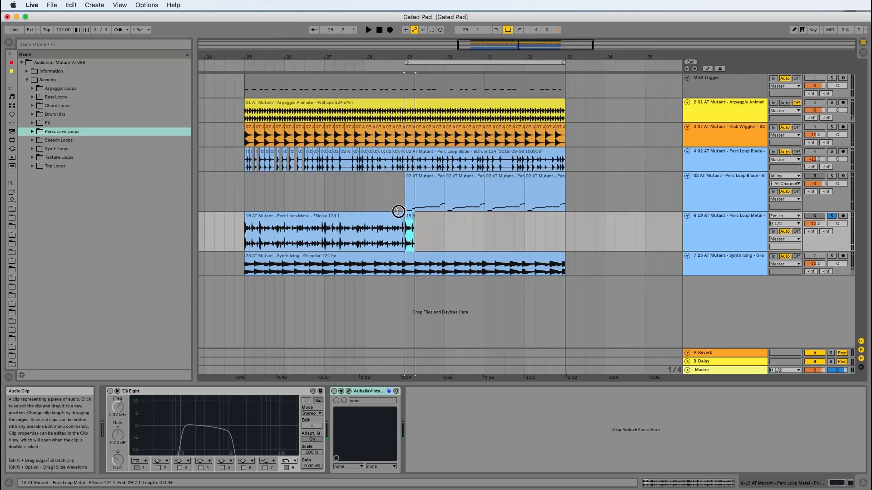
{"action": "key", "text": "plus"}
{"action": "key", "text": "plus"}
{"action": "key", "text": "plus"}
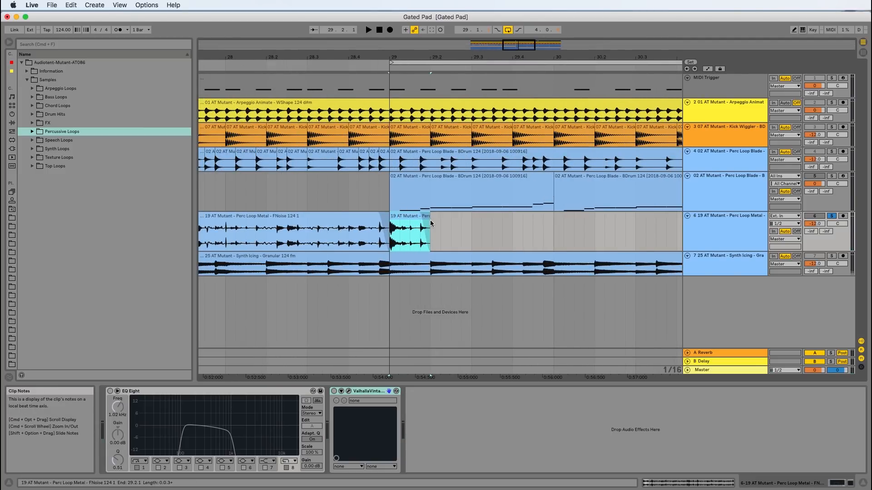
{"action": "left_click_drag", "start_coordinate": [428, 221], "coordinate": [411, 218]}
{"action": "key", "text": "space"}
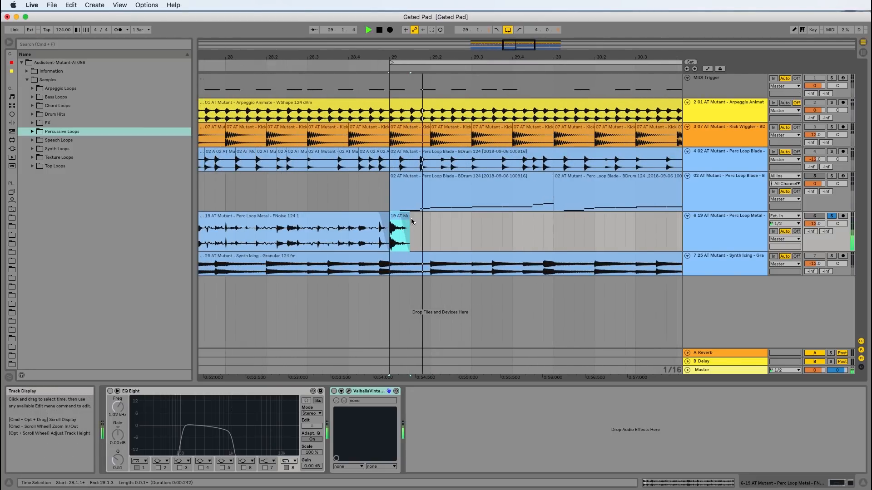
Compare the Perc Loop Metal track with EQ Eight on and off, leaving EQ Eight active
{"action": "left_click", "coordinate": [738, 236]}
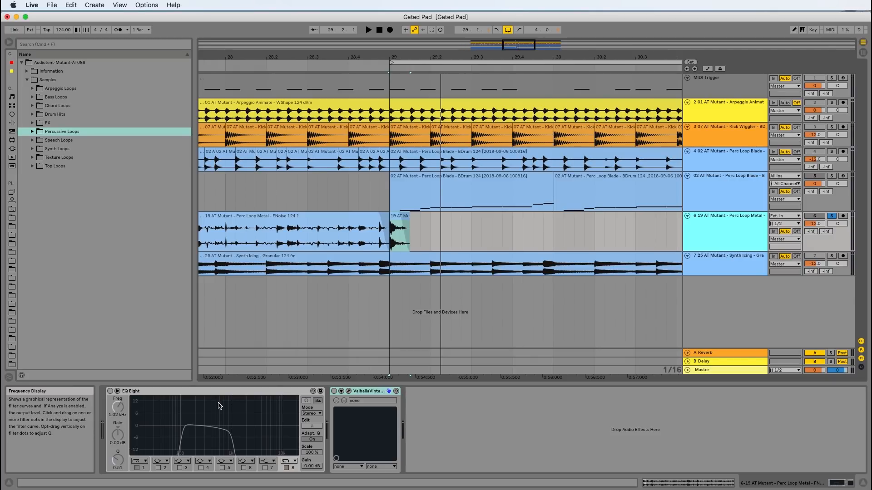
{"action": "left_click", "coordinate": [110, 391]}
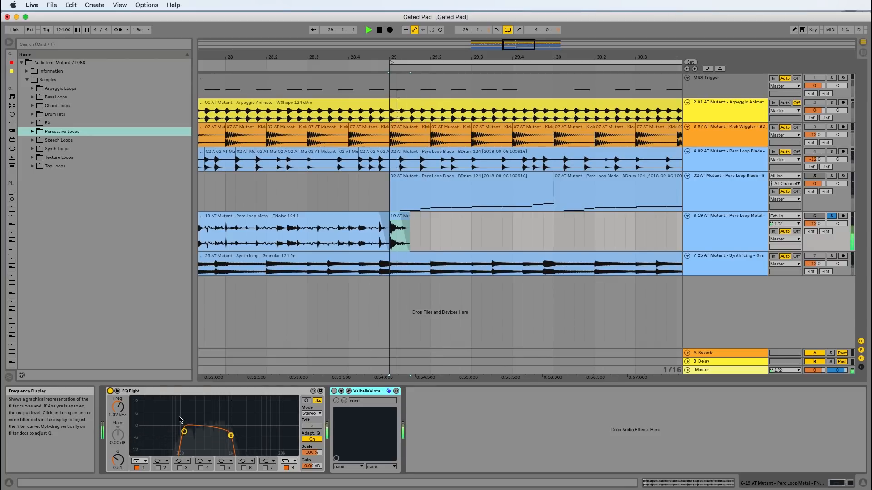
{"action": "left_click", "coordinate": [109, 392]}
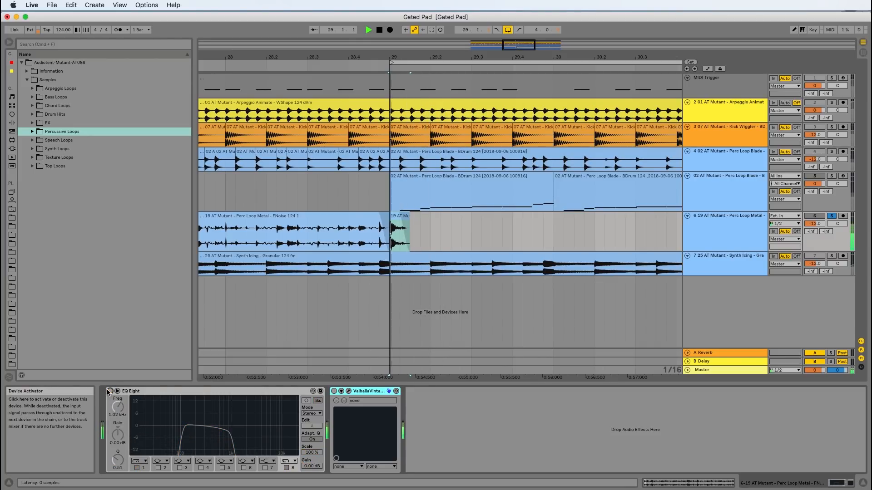
{"action": "left_click", "coordinate": [109, 391]}
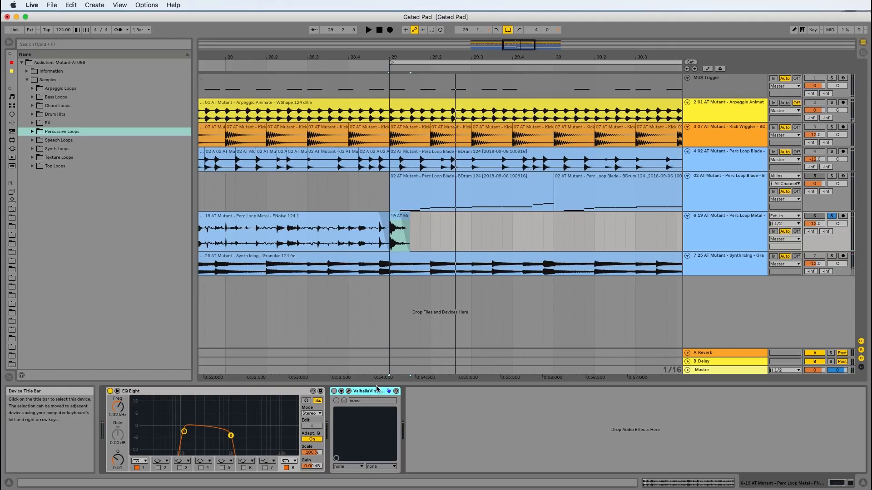
Activate ValhallaVintageVerb on the Perc Loop Metal track and open its plug-in window
{"action": "left_click", "coordinate": [335, 391]}
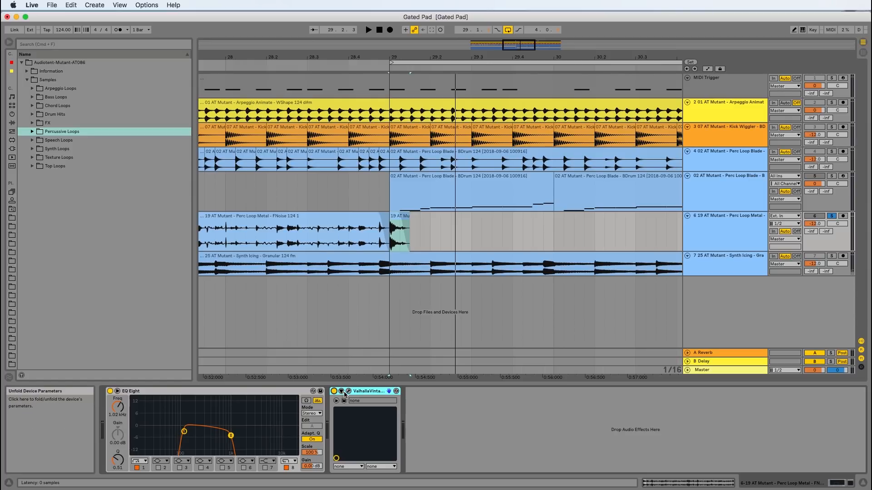
{"action": "left_click", "coordinate": [348, 391]}
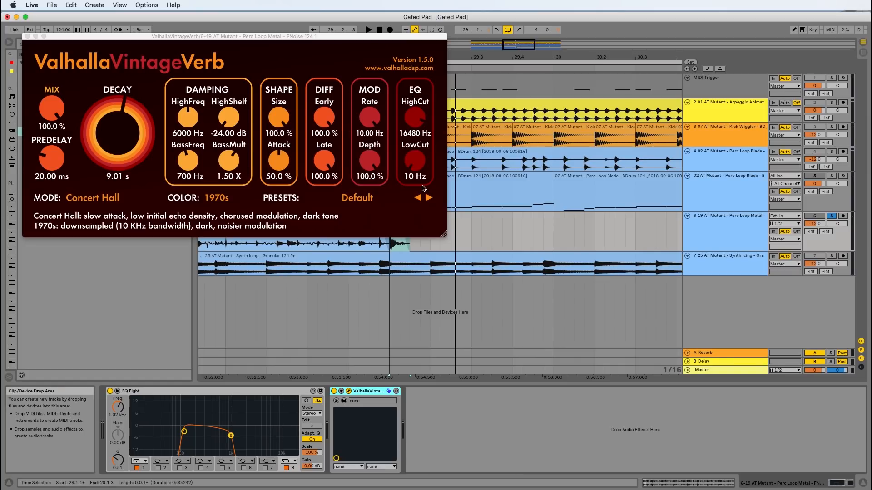
Set the modulation rate of the metal hit's reverb to 9.80 Hz and close the plug-in window
{"action": "left_click_drag", "start_coordinate": [371, 119], "coordinate": [371, 120]}
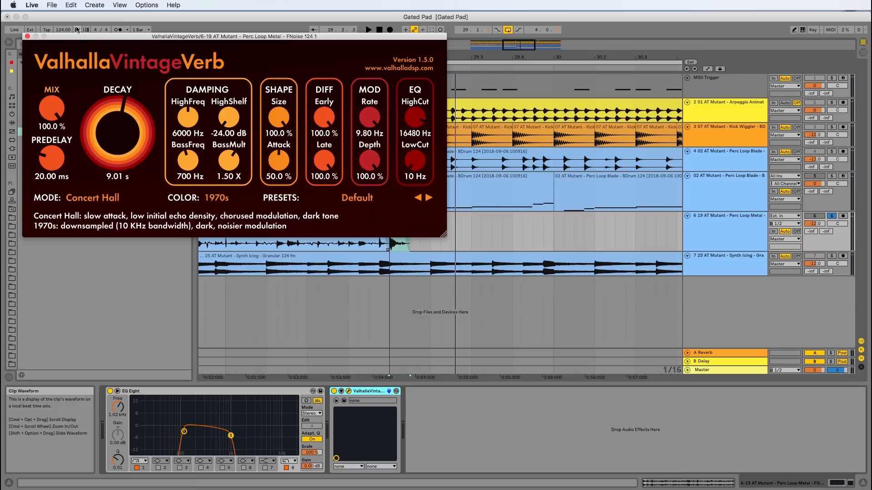
{"action": "left_click", "coordinate": [27, 36]}
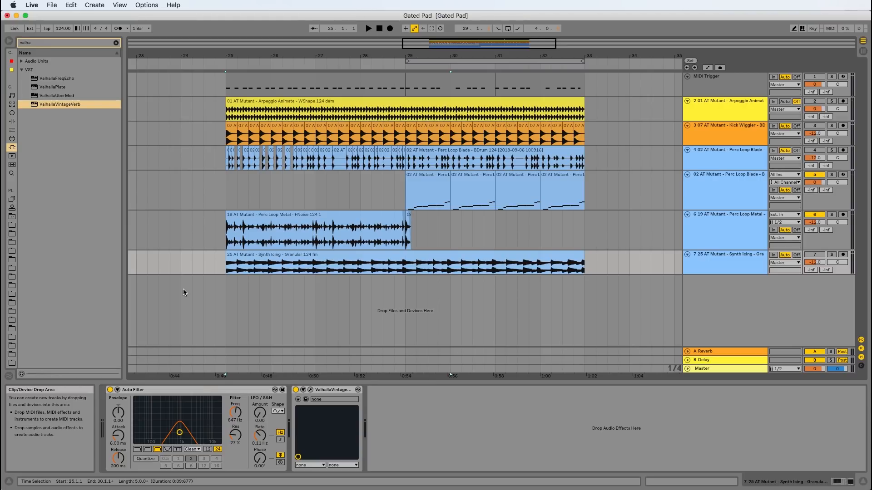
Consolidate the short Perc Loop Metal clip at bar 29 into a new audio clip and reverse it
{"action": "left_click", "coordinate": [408, 220]}
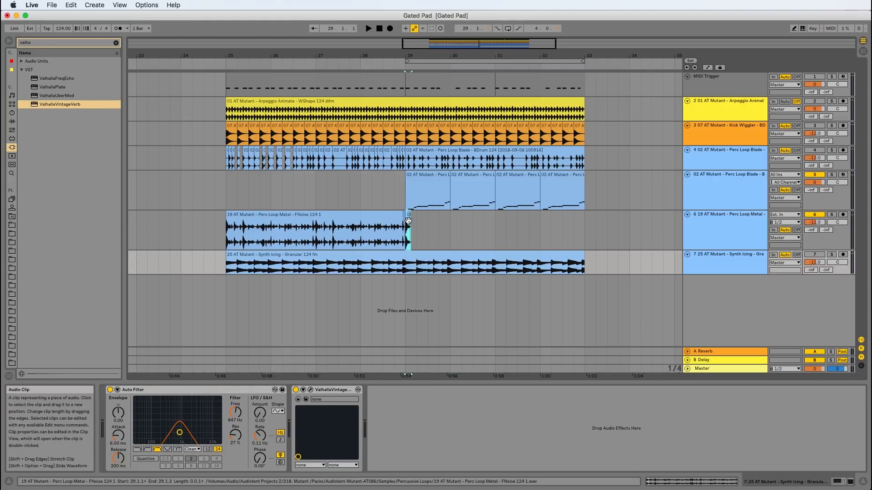
{"action": "scroll", "coordinate": [408, 221], "scroll_direction": "up", "scroll_amount": 5}
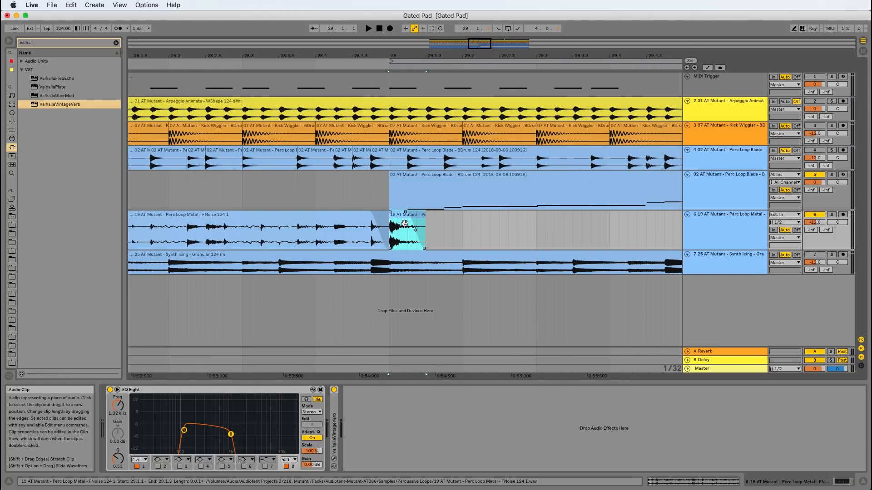
{"action": "key", "text": "super+j"}
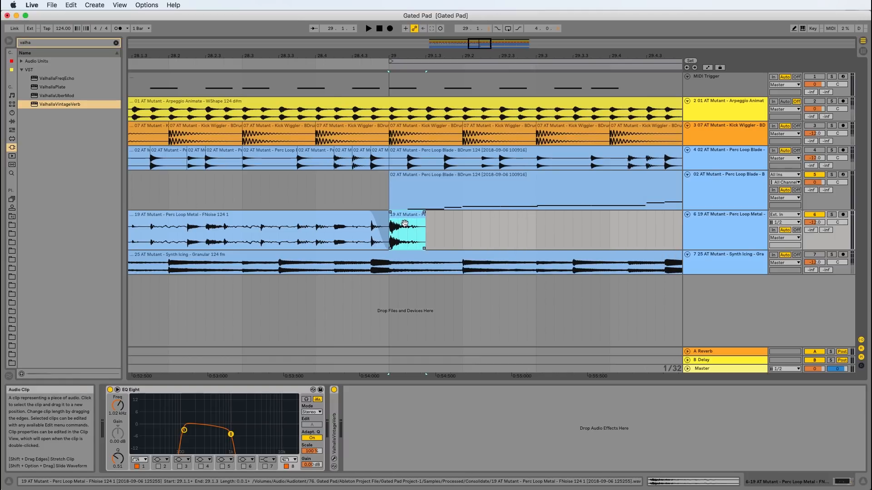
{"action": "left_click", "coordinate": [404, 223]}
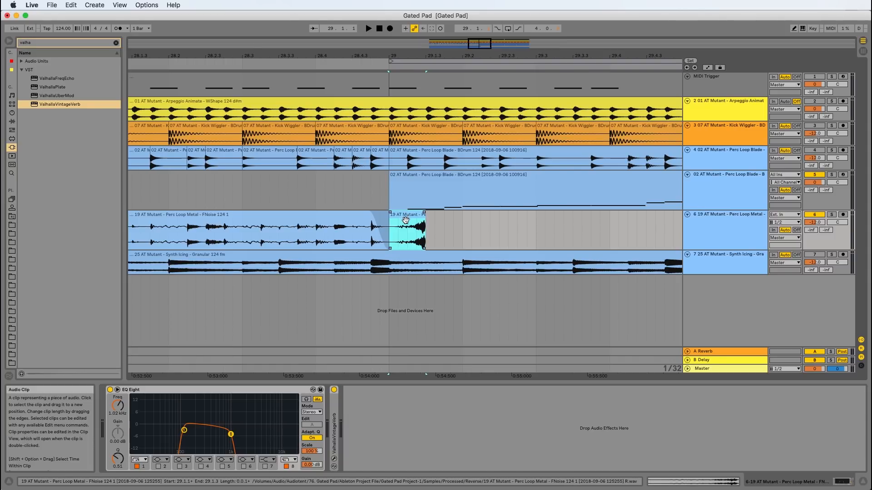
Place Reverse reverb.wav on a new audio track at bar 25 and reverse the clip
{"action": "key", "text": "minus"}
{"action": "key", "text": "minus"}
{"action": "key", "text": "minus"}
{"action": "key", "text": "minus"}
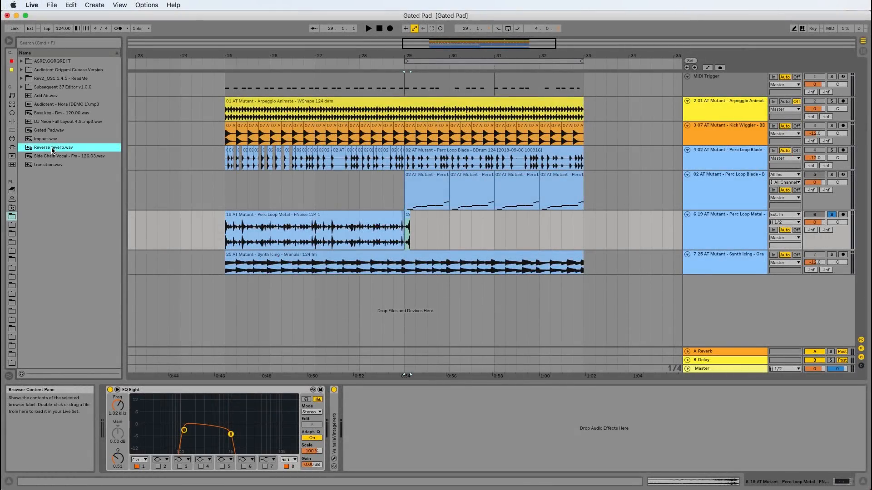
{"action": "left_click_drag", "start_coordinate": [52, 150], "coordinate": [228, 304]}
{"action": "left_click", "coordinate": [313, 281]}
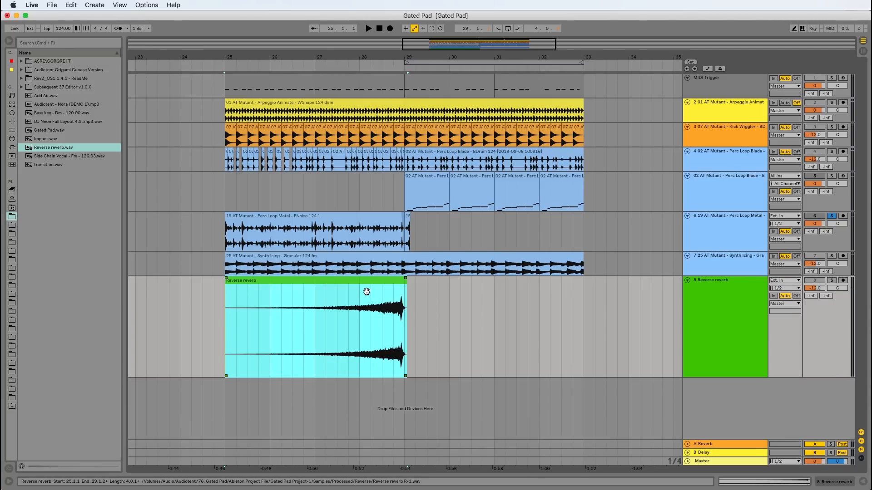
Trim the Reverse reverb clip's end to its peak near 28.4.3 and shift the clip to start at 25.1.2, ending just before bar 29
{"action": "scroll", "coordinate": [366, 291], "scroll_direction": "up", "scroll_amount": 5}
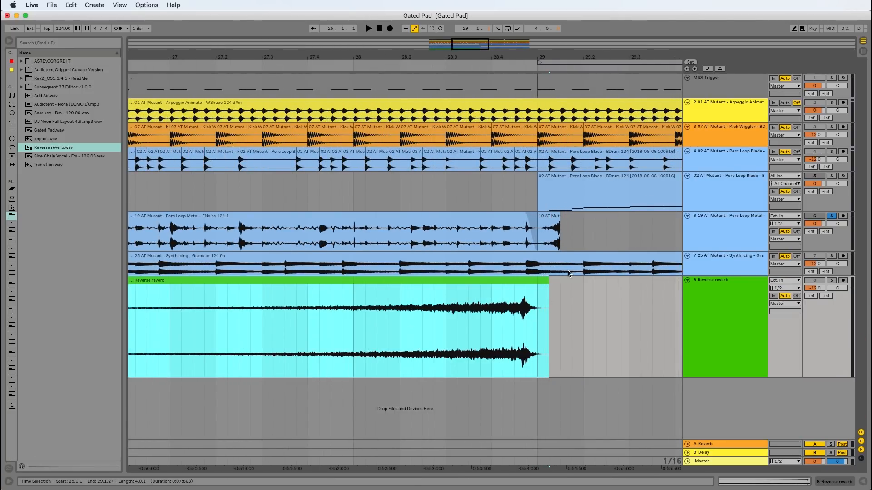
{"action": "left_click_drag", "start_coordinate": [547, 285], "coordinate": [528, 307]}
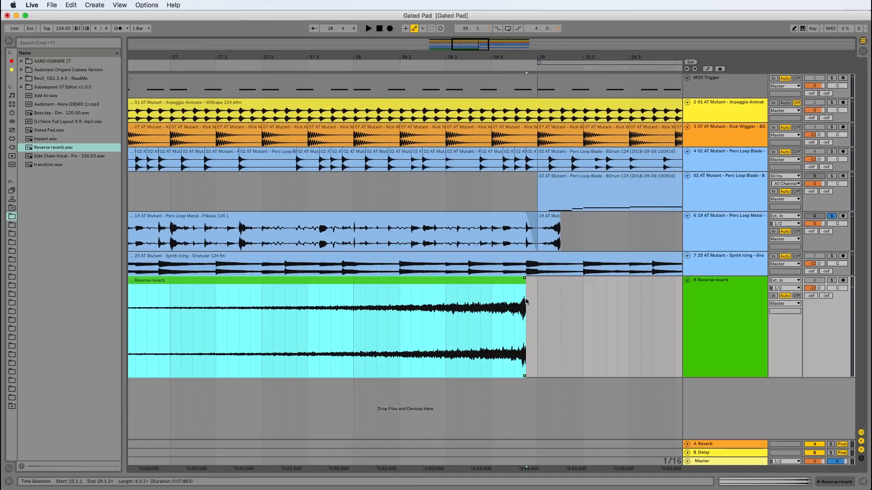
{"action": "scroll", "coordinate": [526, 300], "scroll_direction": "up", "scroll_amount": 3}
{"action": "scroll", "coordinate": [525, 301], "scroll_direction": "up", "scroll_amount": 5}
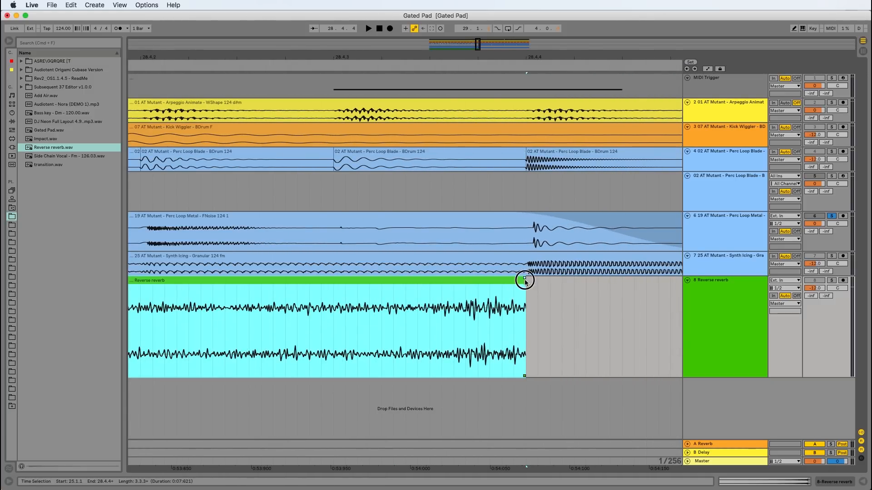
{"action": "left_click_drag", "start_coordinate": [522, 281], "coordinate": [492, 300]}
{"action": "scroll", "coordinate": [524, 311], "scroll_direction": "down", "scroll_amount": 8}
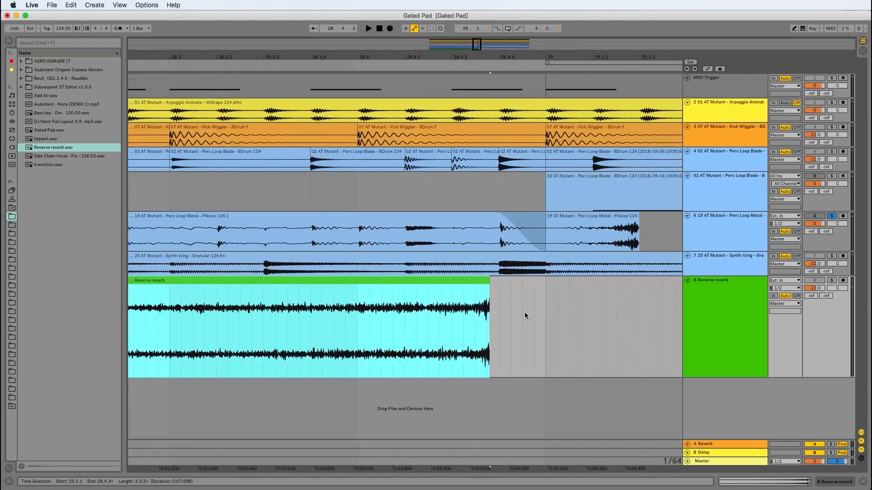
{"action": "left_click_drag", "start_coordinate": [423, 288], "coordinate": [427, 288]}
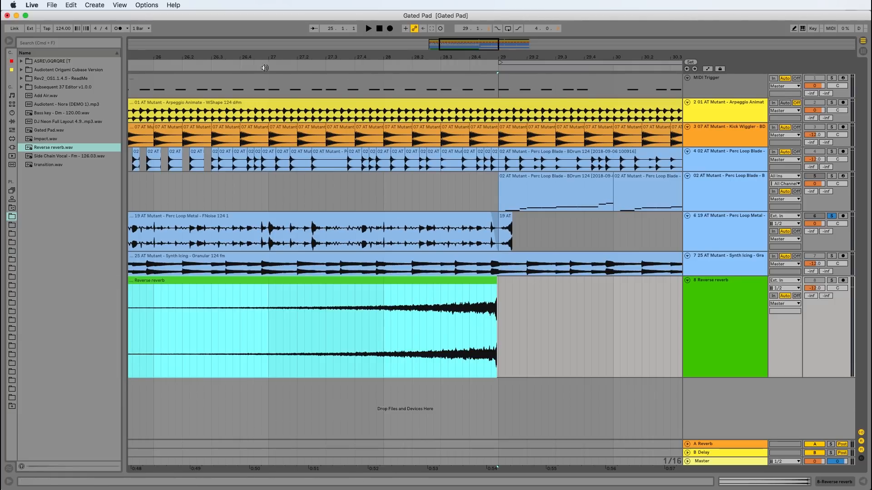
Search the plug-ins for "val" and load ValhallaVintageVerb onto the Reverse reverb track
{"action": "left_click", "coordinate": [11, 147]}
{"action": "left_click", "coordinate": [41, 43]}
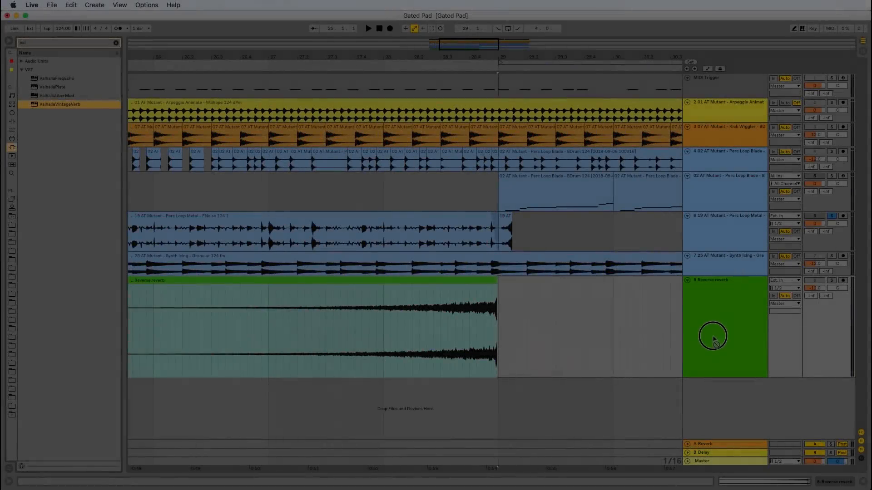
{"action": "left_click_drag", "start_coordinate": [713, 337], "coordinate": [713, 336]}
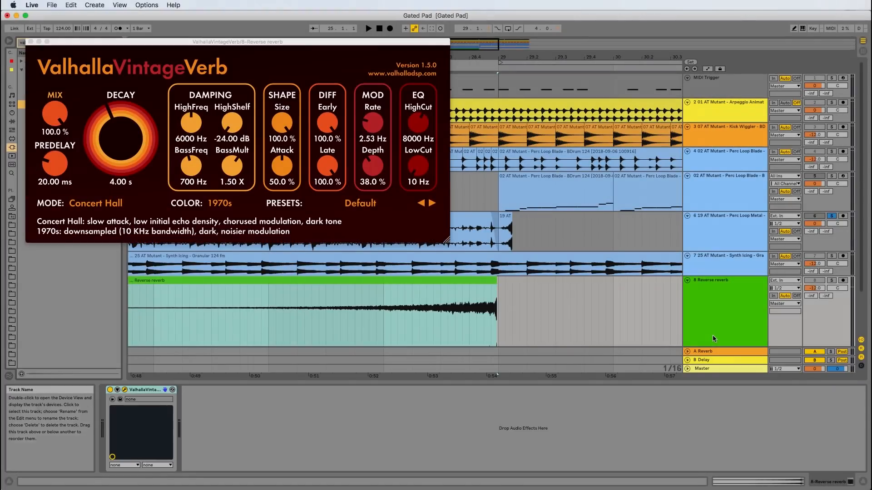
Set the reverb's decay to 10.39 s, mix to 36.8% and modulation rate to 7.04 Hz, and close the plug-in window
{"action": "left_click_drag", "start_coordinate": [97, 164], "coordinate": [96, 137]}
{"action": "left_click_drag", "start_coordinate": [58, 105], "coordinate": [54, 180]}
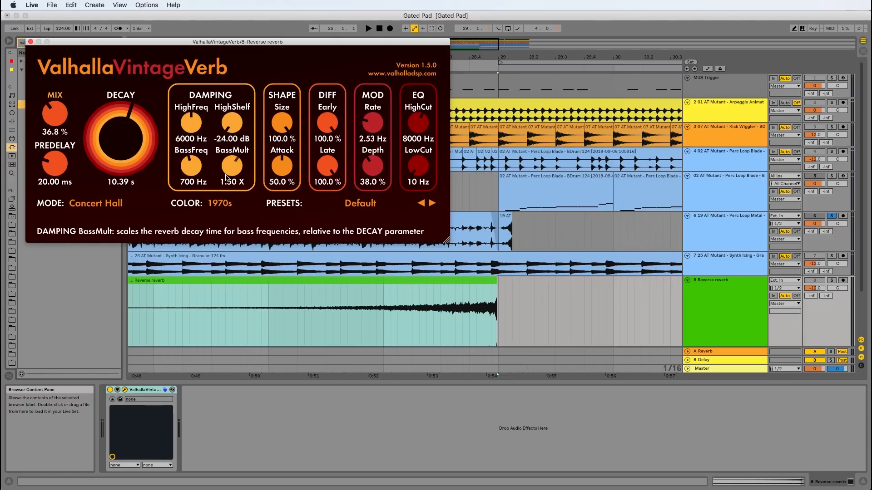
{"action": "left_click_drag", "start_coordinate": [372, 123], "coordinate": [363, 75]}
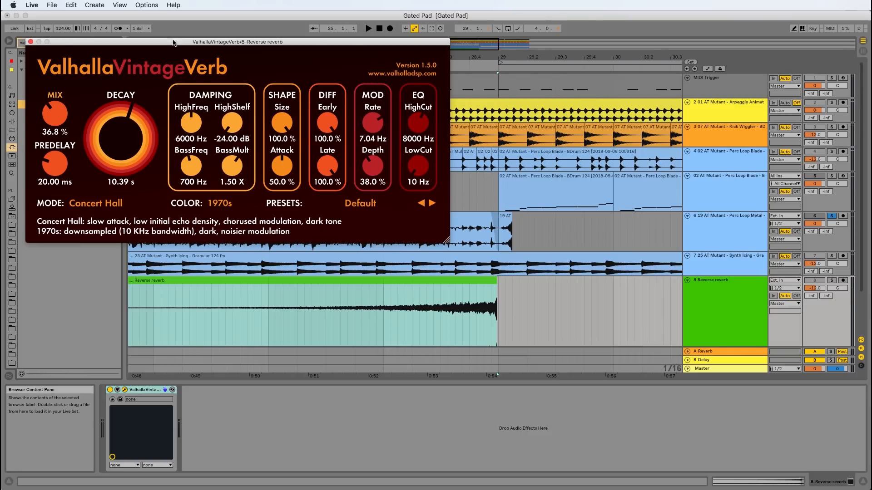
{"action": "left_click", "coordinate": [31, 41]}
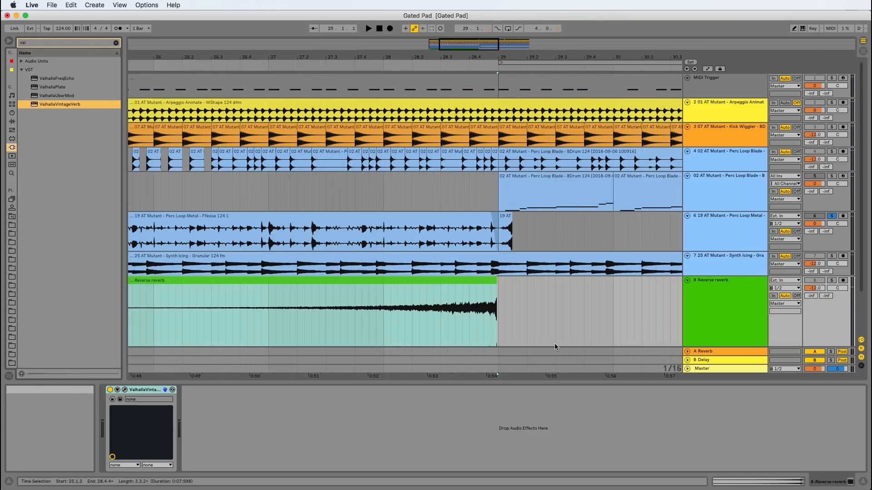
Solo the Reverse reverb track and play its clip from around bar 26 through the reverb tail, stopping playback before bar 31
{"action": "scroll", "coordinate": [527, 287], "scroll_direction": "down", "scroll_amount": 3}
{"action": "scroll", "coordinate": [526, 284], "scroll_direction": "down", "scroll_amount": 3}
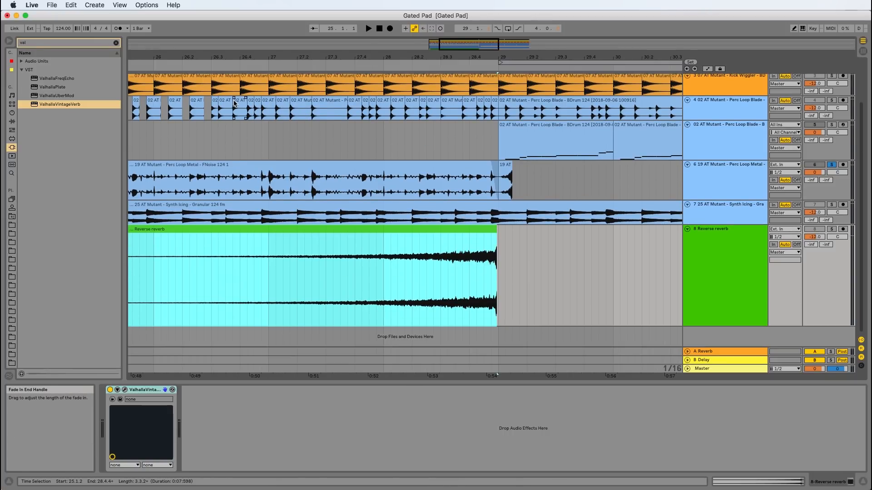
{"action": "key", "text": "minus"}
{"action": "left_click", "coordinate": [831, 229]}
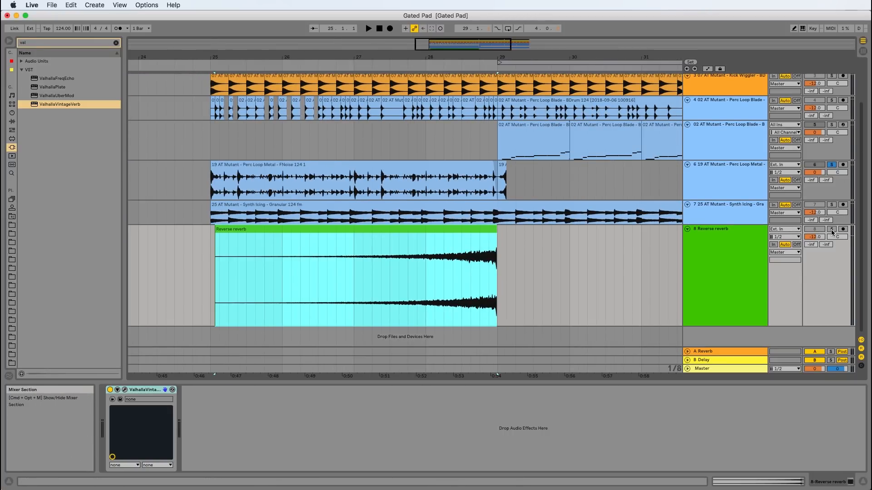
{"action": "left_click", "coordinate": [291, 68]}
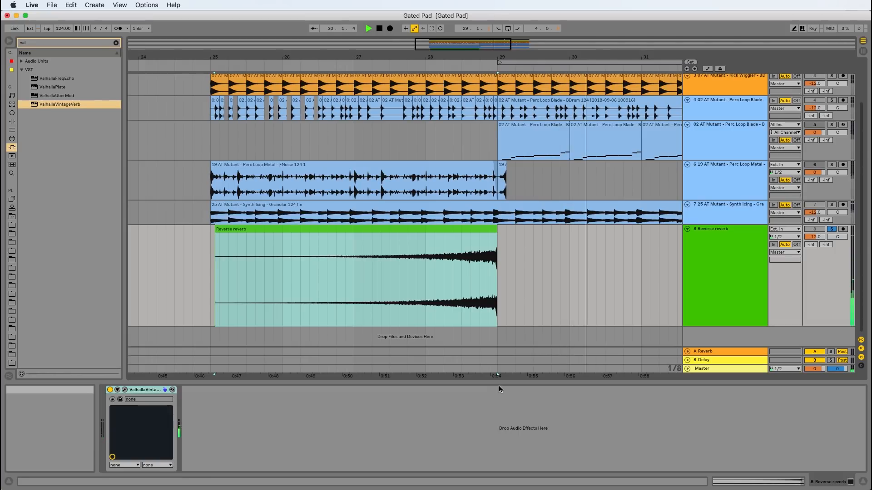
{"action": "key", "text": "space"}
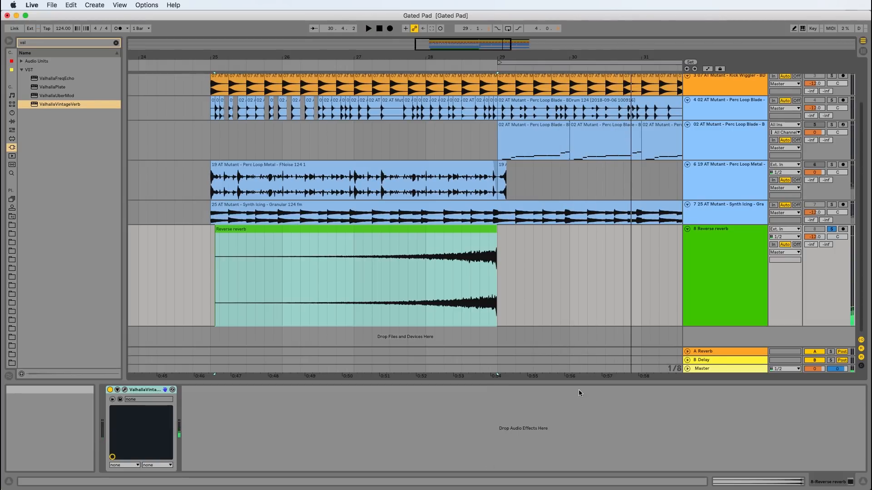
Switch to Cubase
{"action": "key", "text": "super+Tab"}
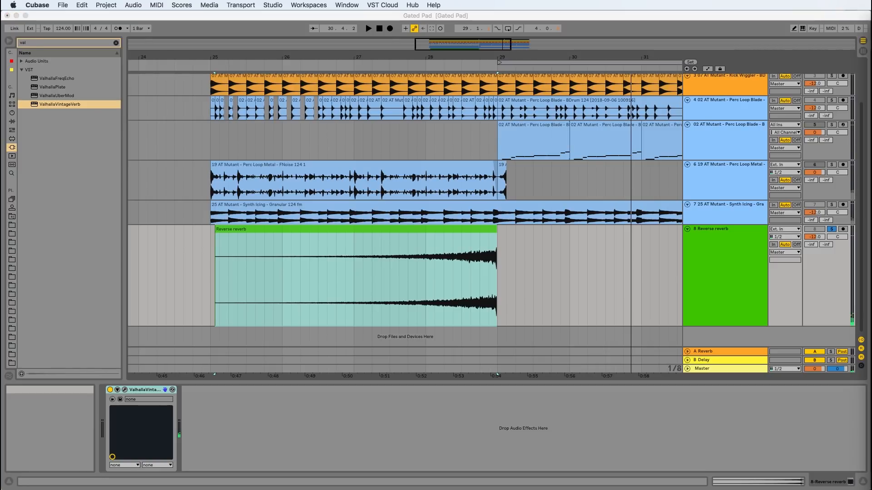